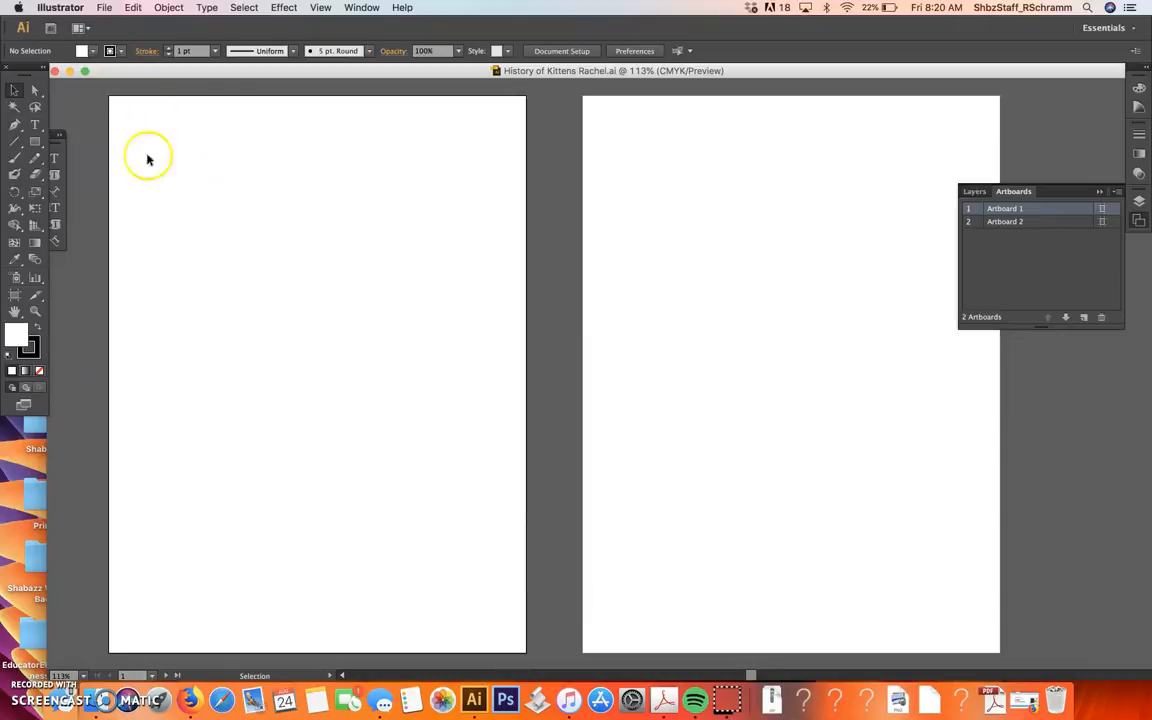
Start placing an image and browse to the Kitten Project folder inside the Rachel folder on the Desktop.
{"action": "left_click", "coordinate": [104, 7]}
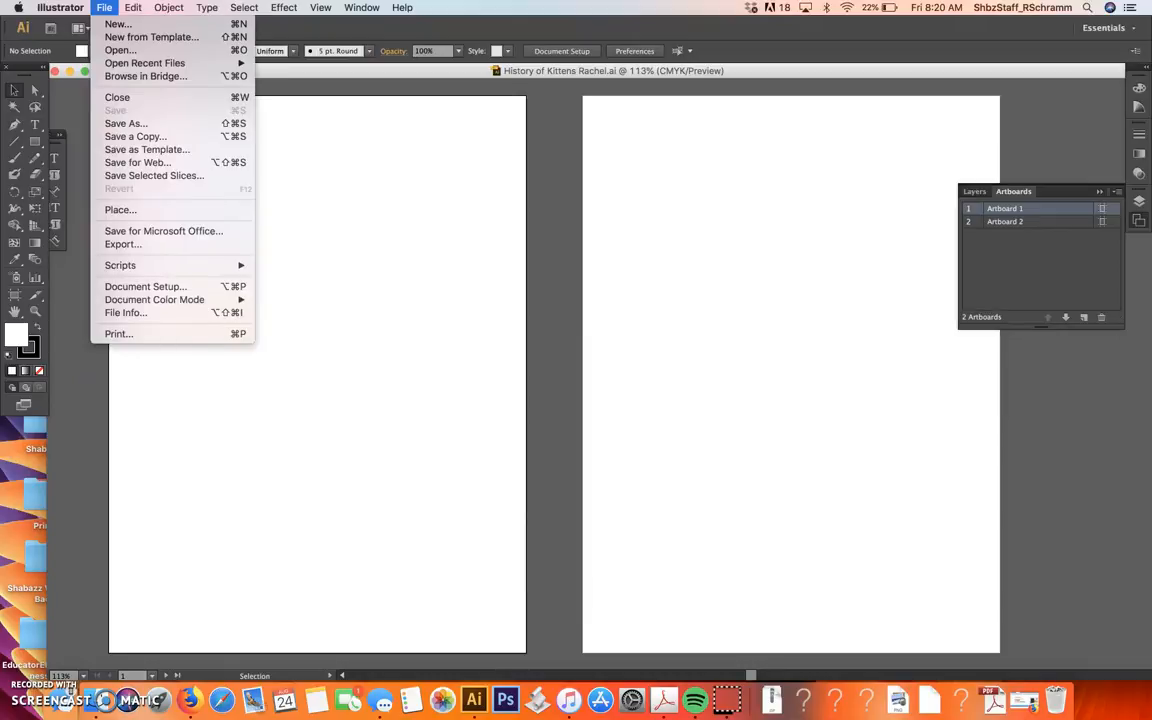
{"action": "left_click", "coordinate": [120, 209]}
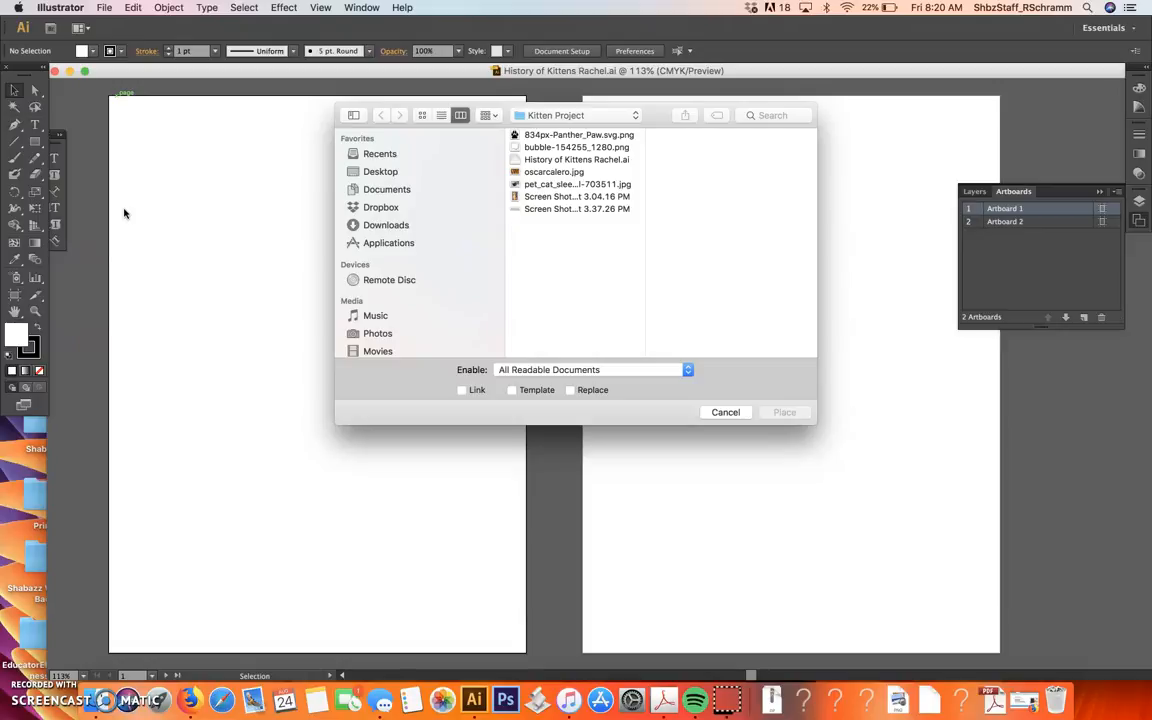
{"action": "left_click", "coordinate": [533, 116]}
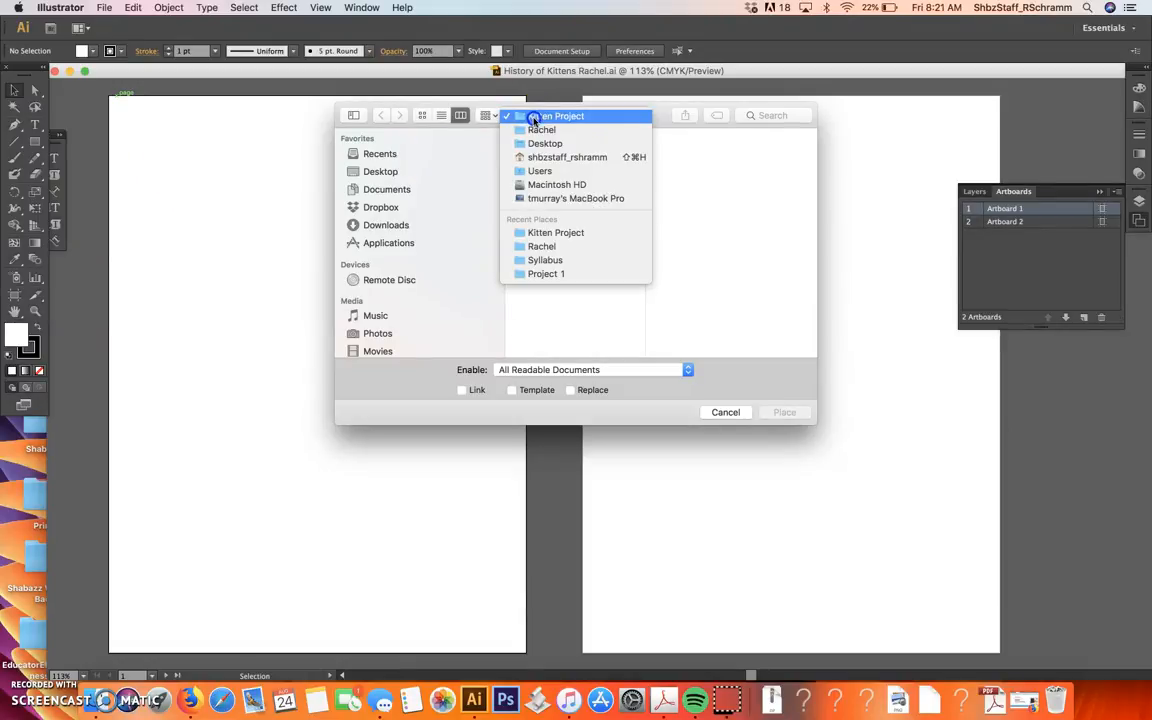
{"action": "left_click", "coordinate": [540, 130]}
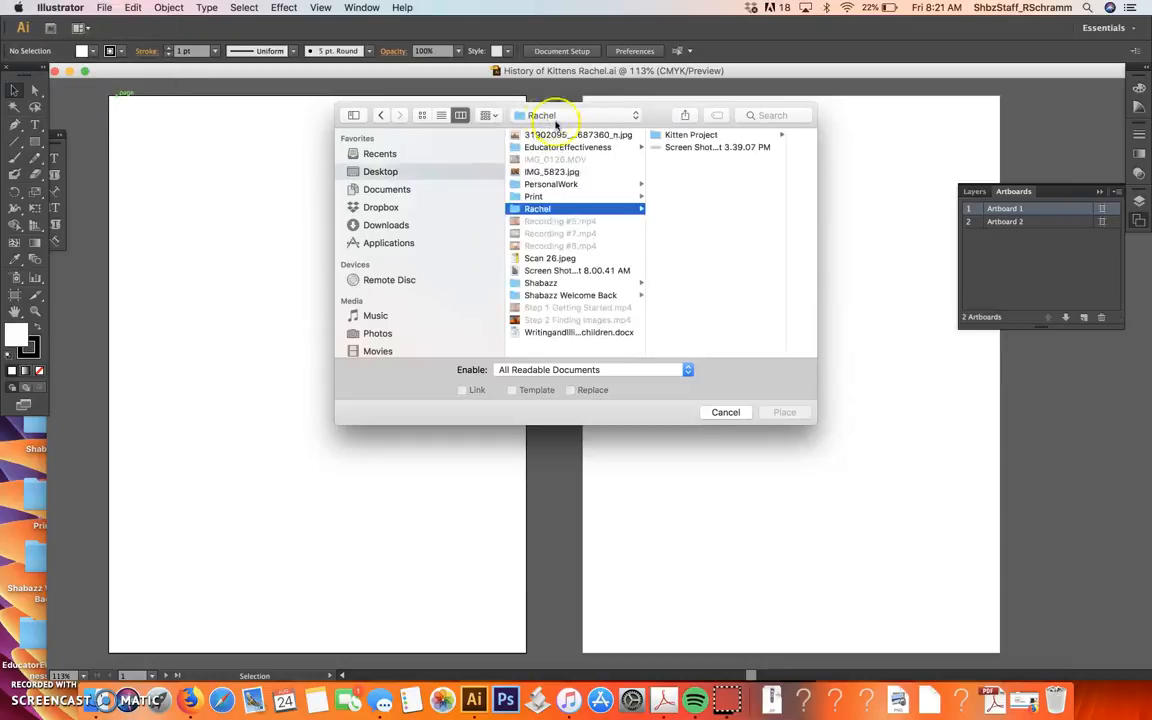
{"action": "left_click", "coordinate": [380, 172]}
{"action": "left_click", "coordinate": [549, 207]}
{"action": "left_click", "coordinate": [690, 135]}
{"action": "left_click", "coordinate": [729, 197]}
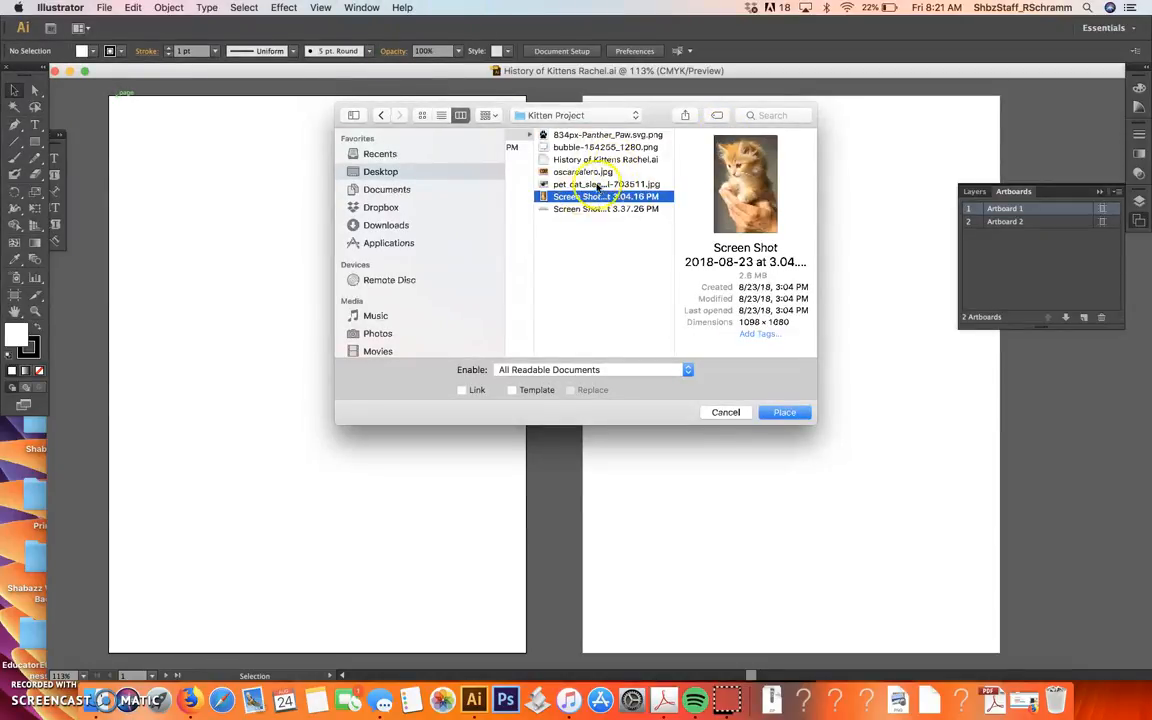
Place the tiger-fur image oscarcalero.jpg unlinked and move it over the first artboard.
{"action": "key", "text": "Down"}
{"action": "key", "text": "Up"}
{"action": "key", "text": "Up"}
{"action": "key", "text": "Up"}
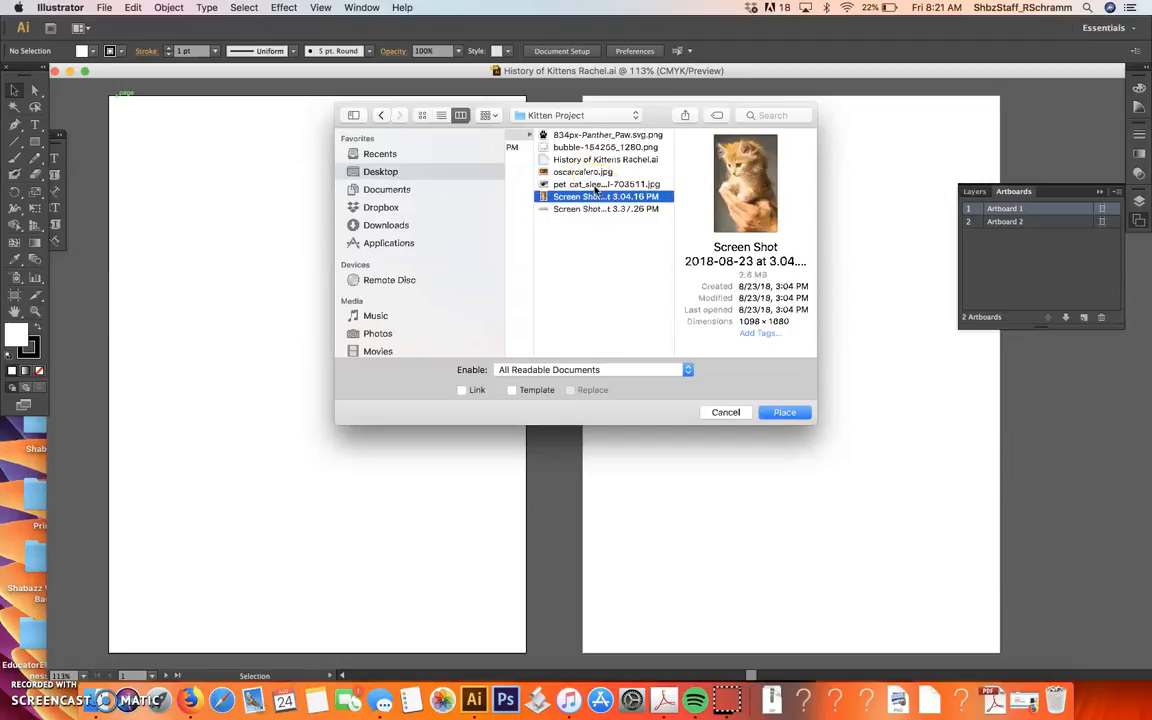
{"action": "left_click", "coordinate": [782, 413]}
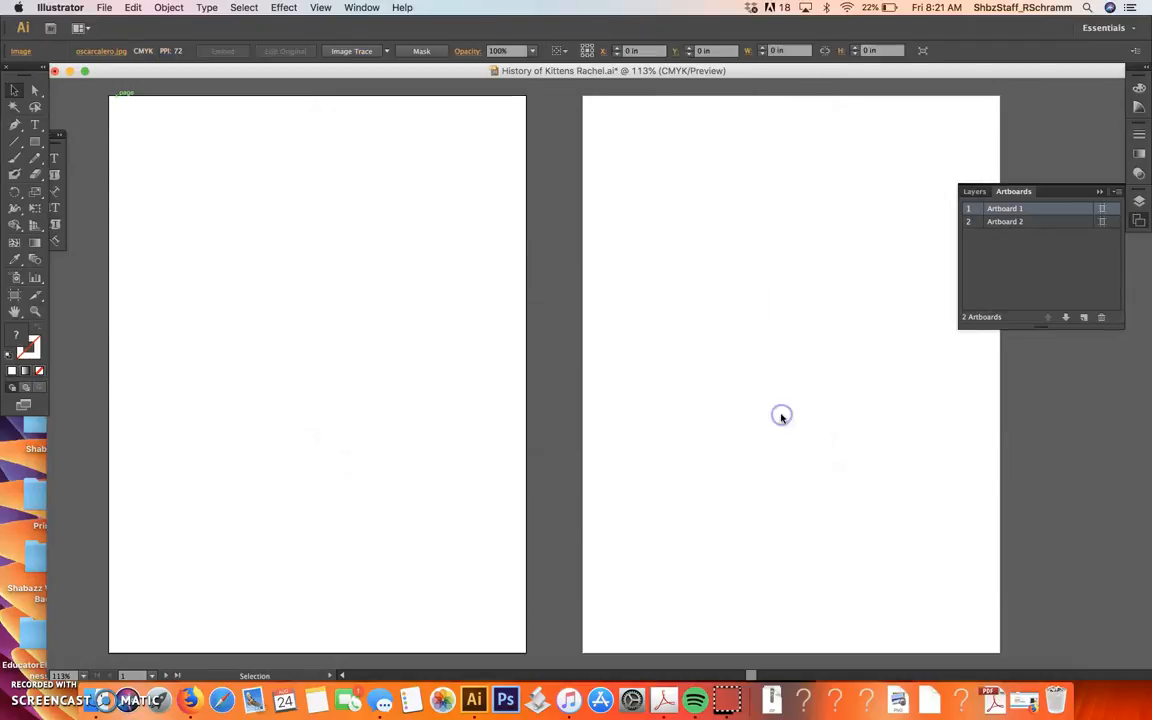
{"action": "left_click_drag", "start_coordinate": [625, 375], "coordinate": [364, 300]}
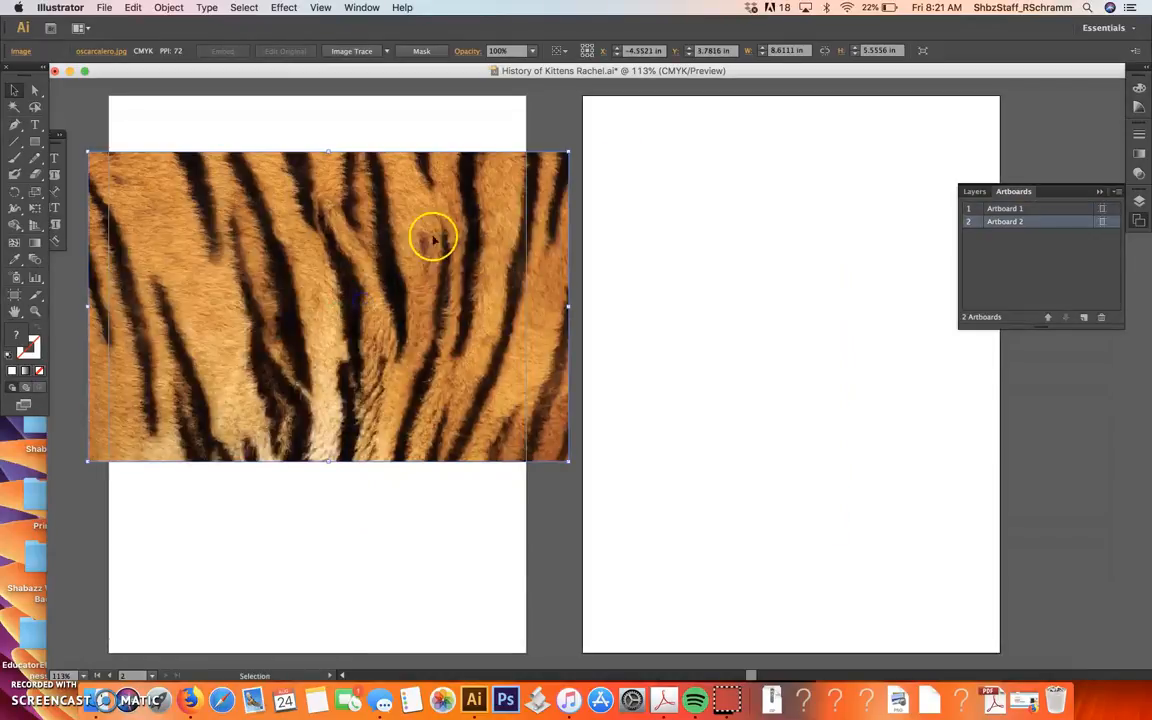
{"action": "scroll", "coordinate": [476, 315], "scroll_direction": "left", "scroll_amount": 1}
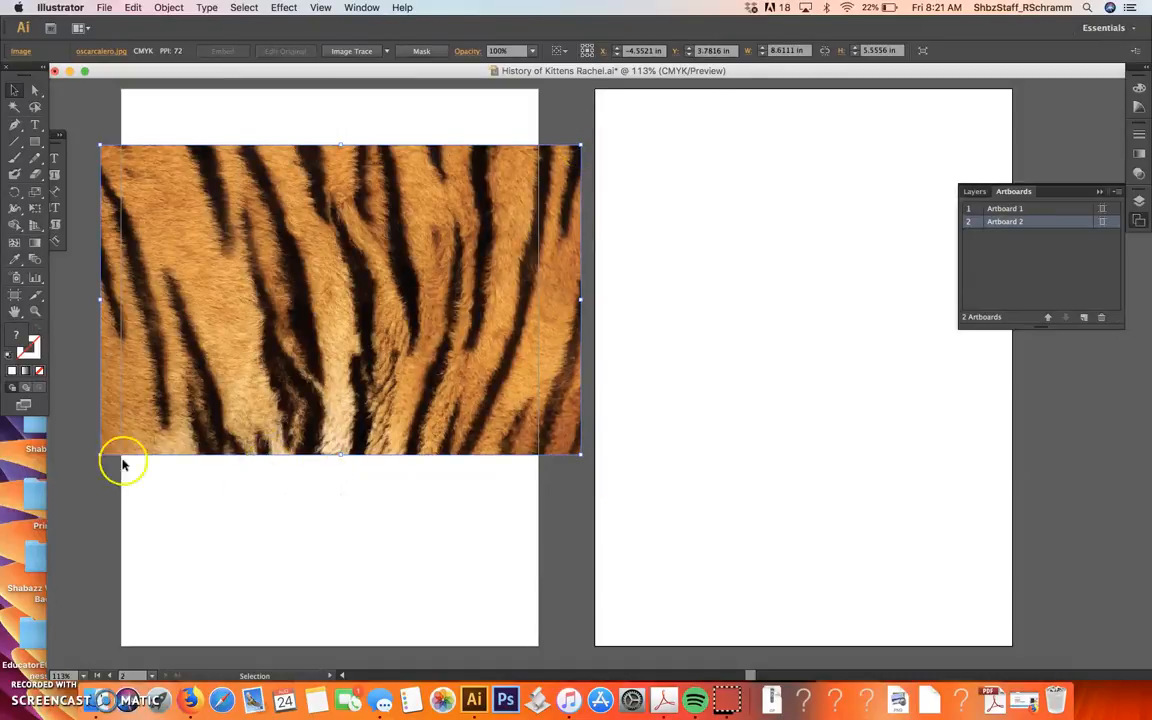
Try squashing the tiger-fur image to a height of about 3.4 in at unchanged width, and undo the scaling.
{"action": "left_click_drag", "start_coordinate": [341, 456], "coordinate": [356, 335]}
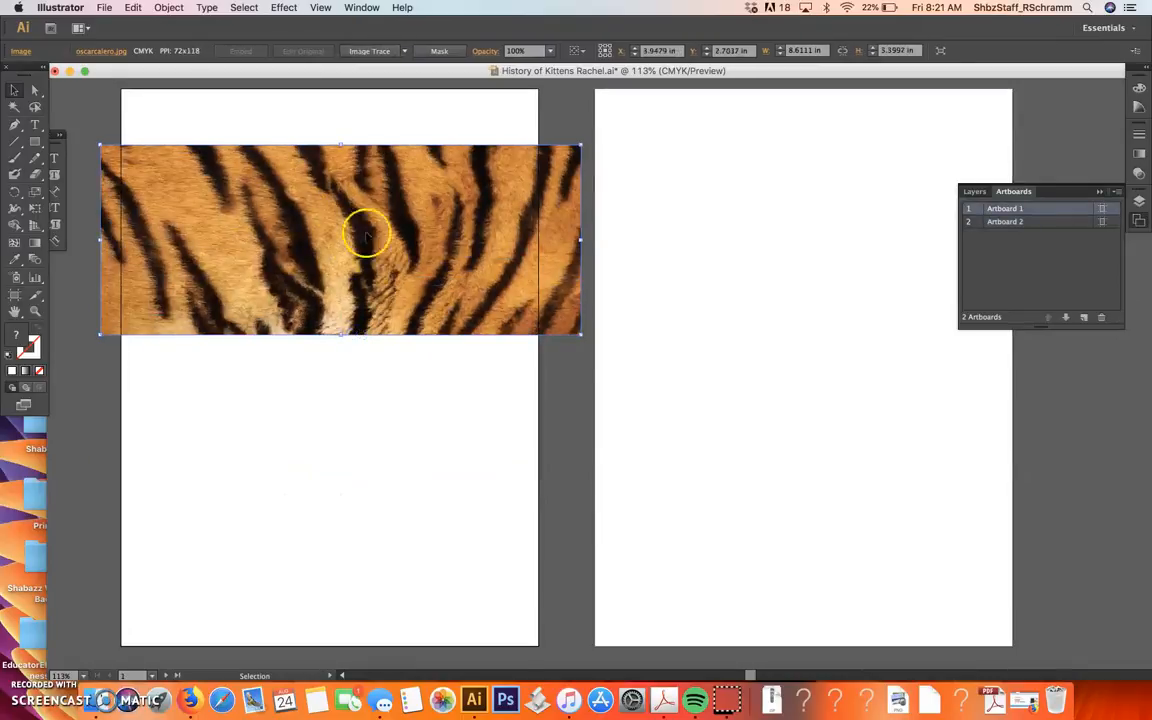
{"action": "left_click", "coordinate": [133, 8]}
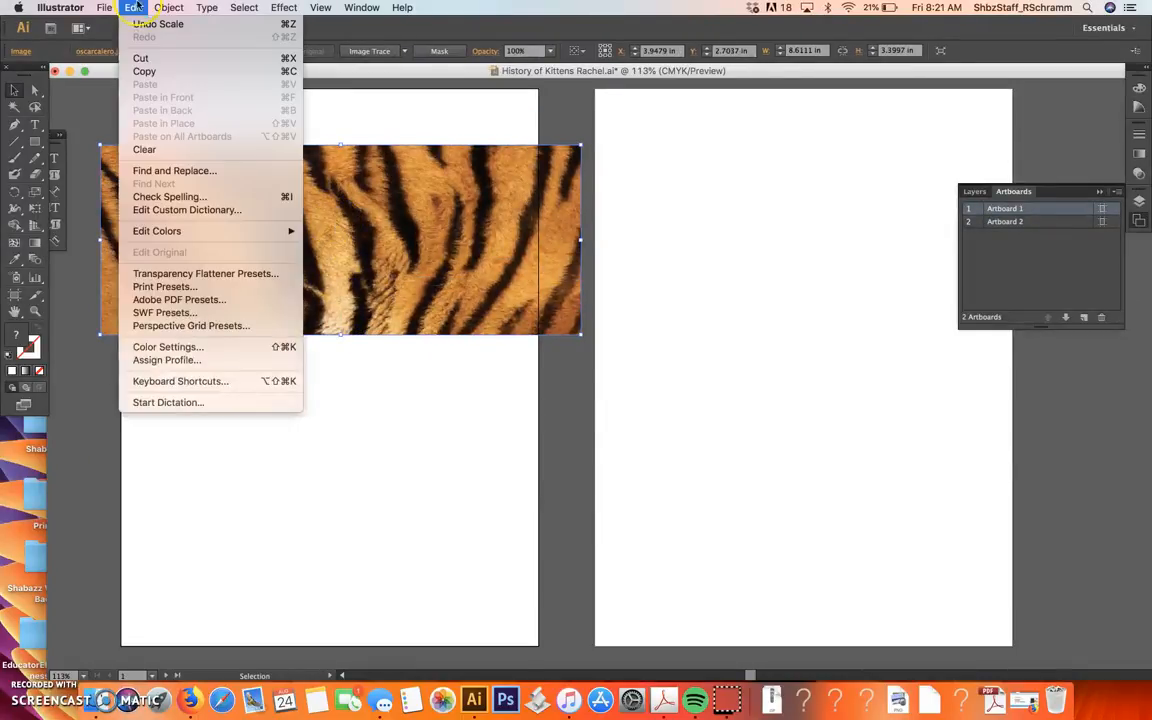
{"action": "left_click", "coordinate": [145, 24]}
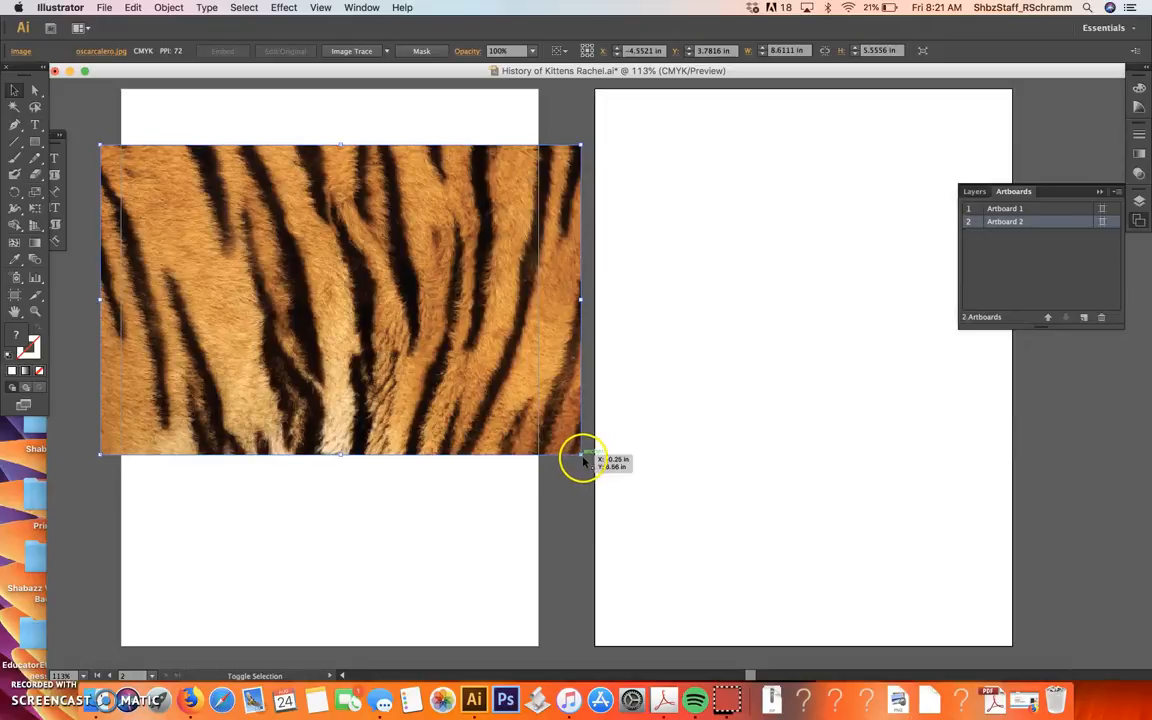
Enlarge the tiger-fur image proportionally to about 11.48 by 7.41 in and leave it selected.
{"action": "left_click_drag", "start_coordinate": [582, 458], "coordinate": [748, 556]}
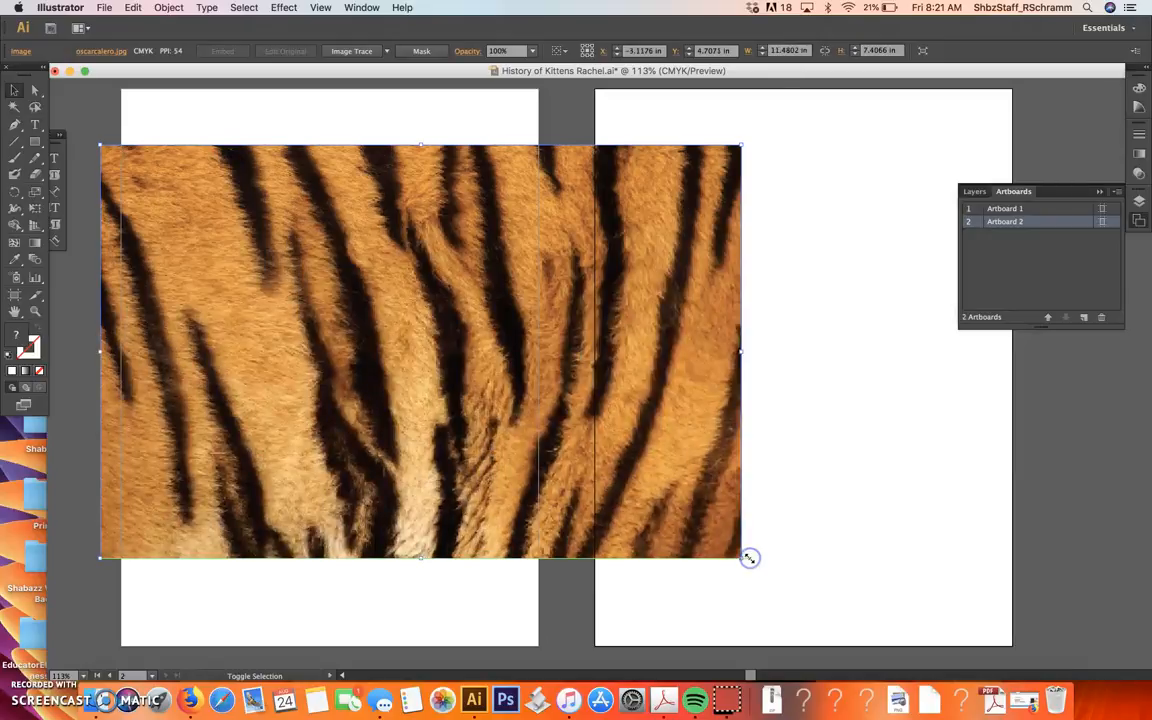
{"action": "left_click", "coordinate": [746, 557]}
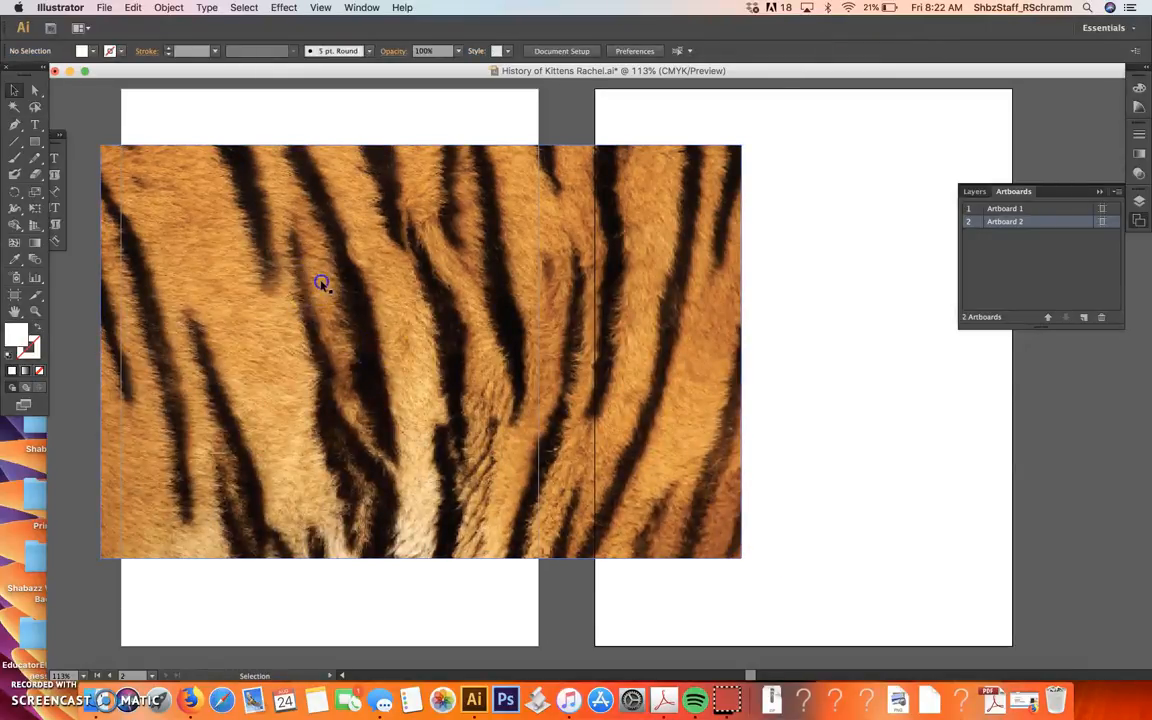
{"action": "left_click", "coordinate": [312, 254]}
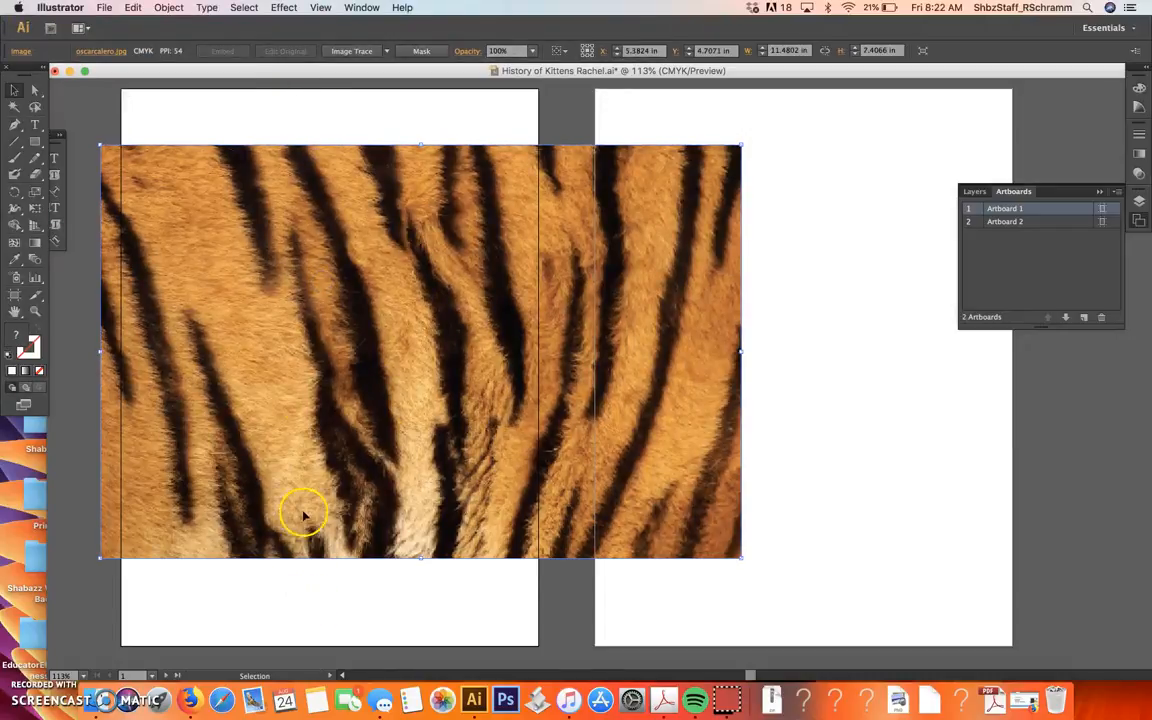
Try rotating the tiger-fur image freehand from its corner, and undo the rotation.
{"action": "scroll", "coordinate": [333, 283], "scroll_direction": "down", "scroll_amount": 1}
{"action": "scroll", "coordinate": [333, 283], "scroll_direction": "up", "scroll_amount": 3}
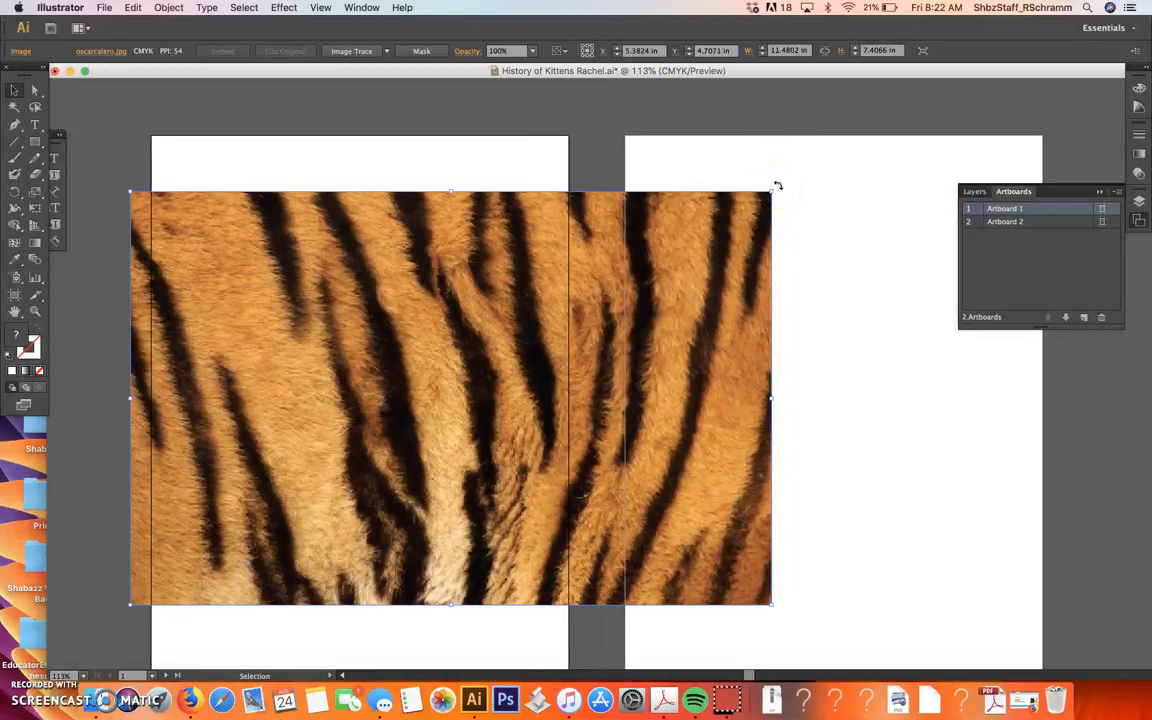
{"action": "left_click_drag", "start_coordinate": [778, 186], "coordinate": [739, 209]}
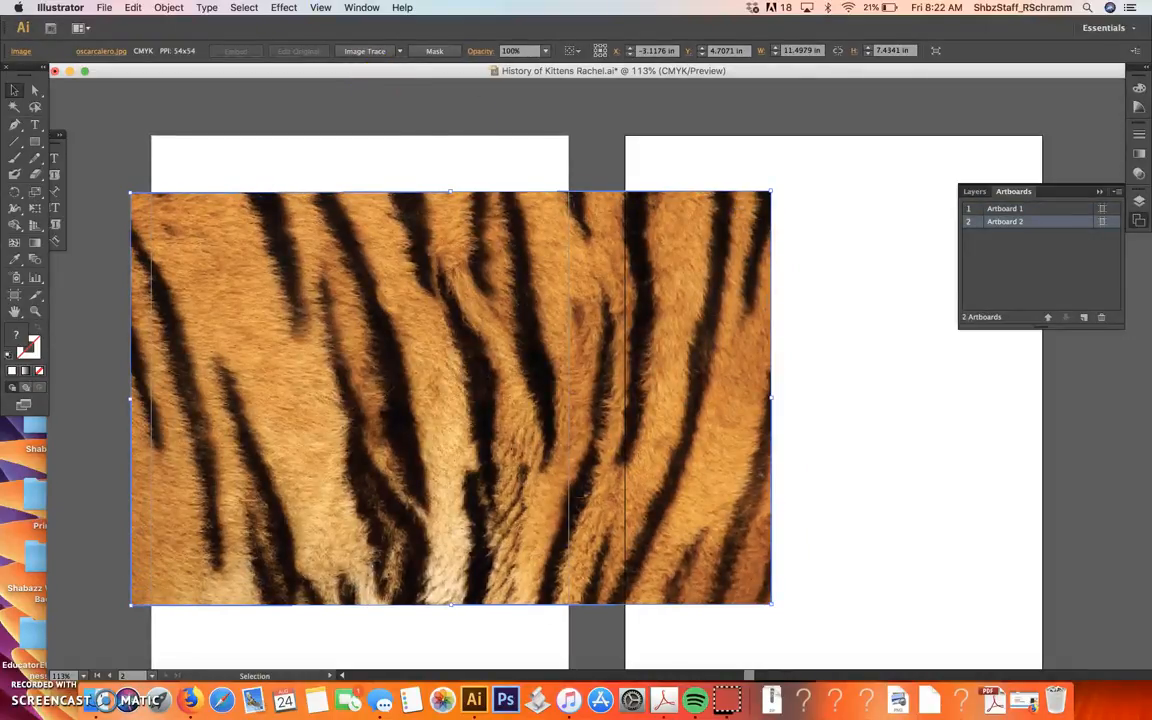
{"action": "left_click", "coordinate": [133, 7]}
{"action": "left_click", "coordinate": [160, 24]}
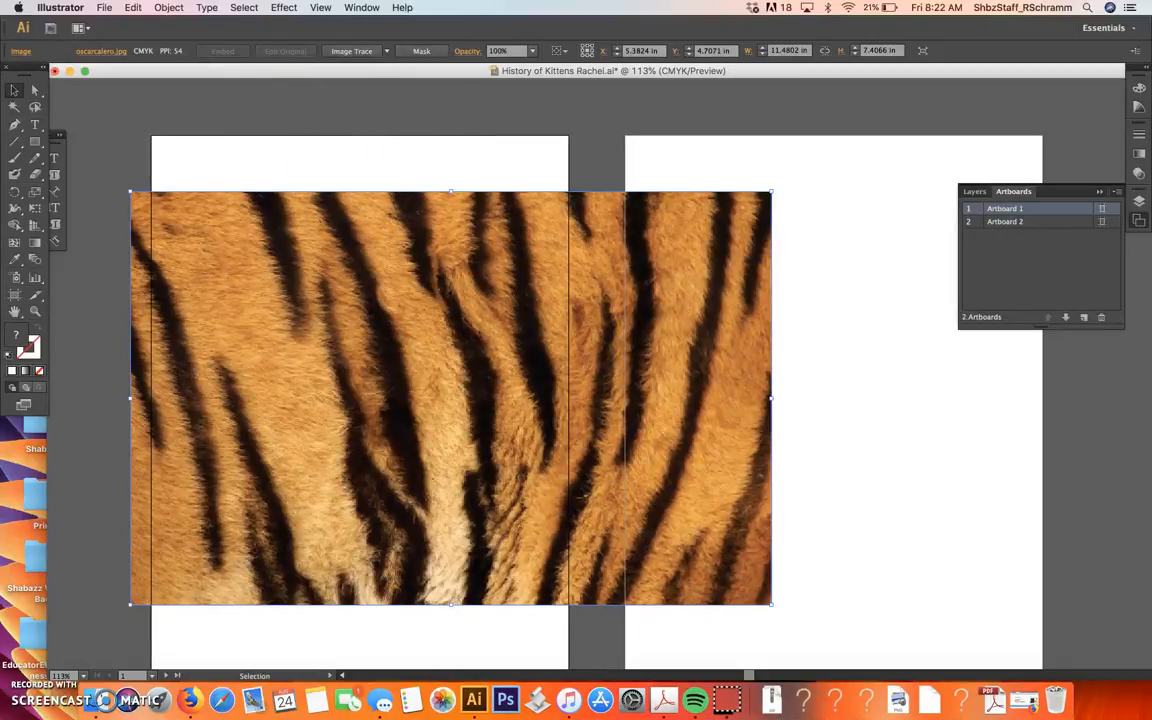
Rotate the tiger-fur image 90 degrees counterclockwise with the Rotate transform so that it stands upright.
{"action": "left_click", "coordinate": [168, 7]}
{"action": "mouse_move", "coordinate": [185, 24]}
{"action": "left_click", "coordinate": [322, 48]}
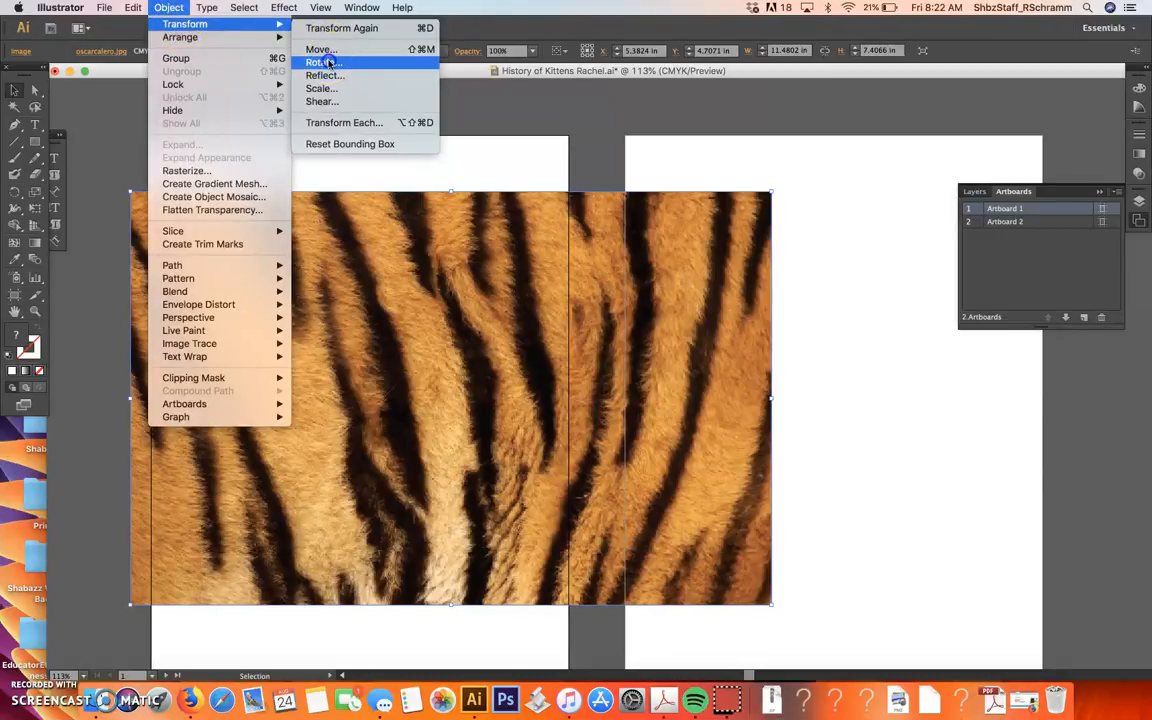
{"action": "left_click", "coordinate": [329, 62]}
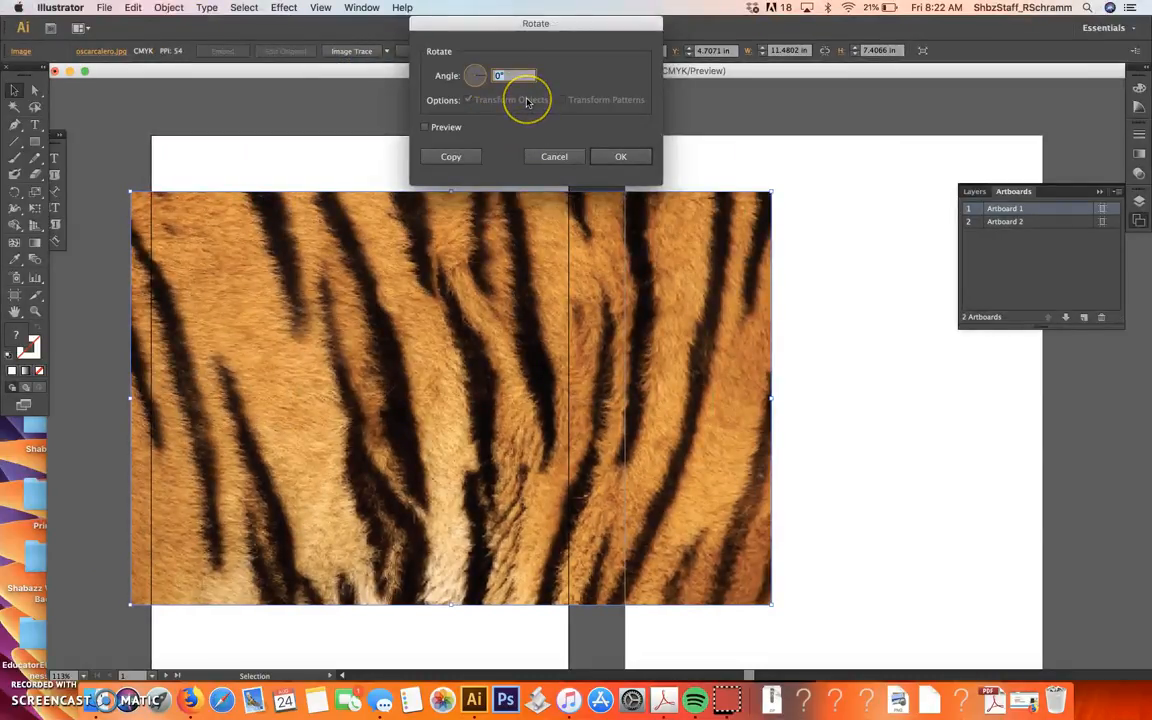
{"action": "key", "text": "Return"}
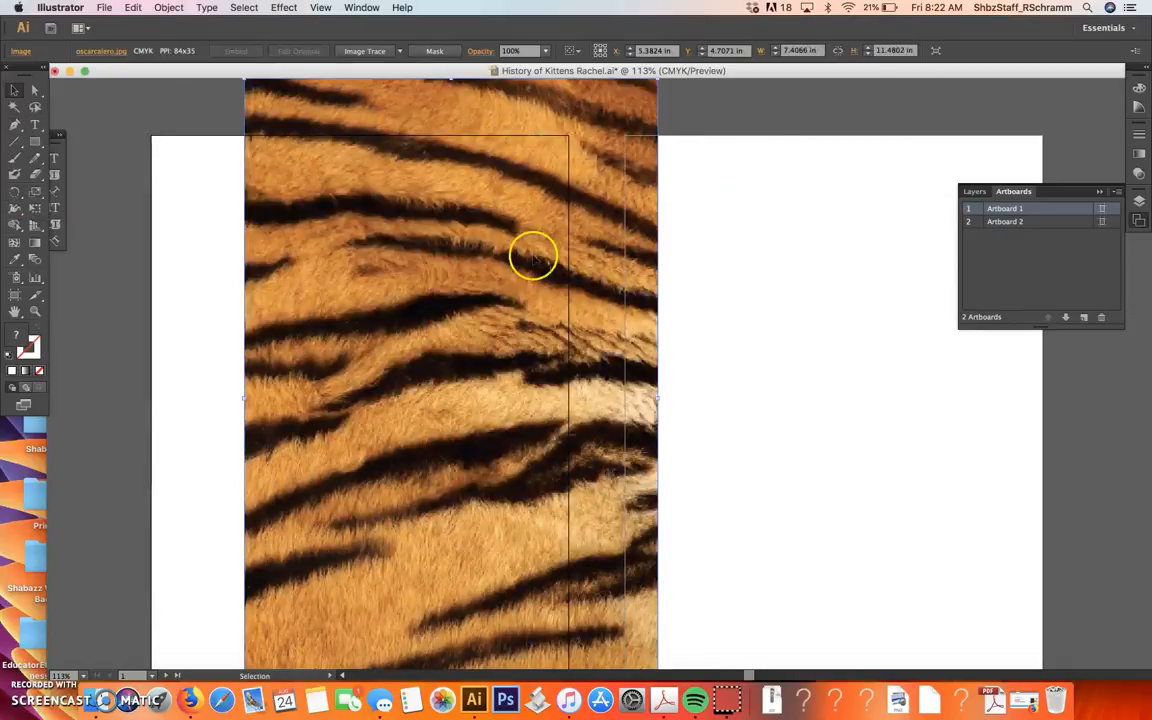
Move the rotated tiger-fur image so its top-left corner aligns with that of the first artboard.
{"action": "scroll", "coordinate": [532, 252], "scroll_direction": "left", "scroll_amount": 3}
{"action": "left_click_drag", "start_coordinate": [442, 121], "coordinate": [422, 224]}
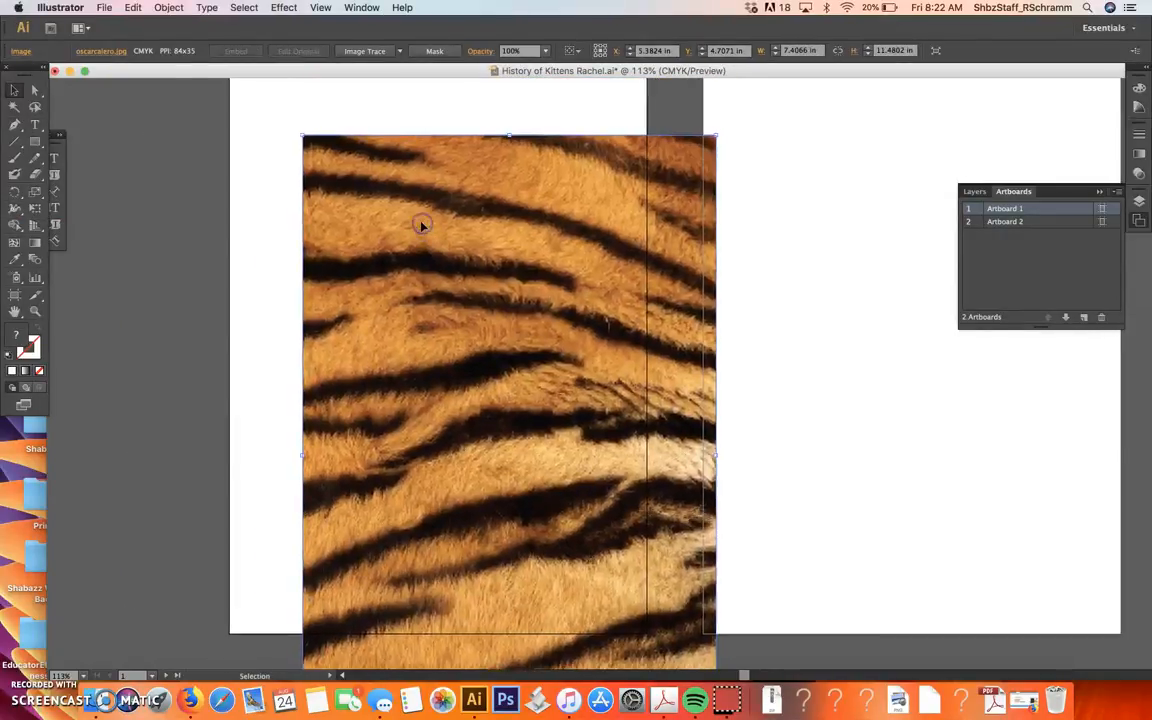
{"action": "scroll", "coordinate": [445, 267], "scroll_direction": "up", "scroll_amount": 5}
{"action": "left_click_drag", "start_coordinate": [428, 296], "coordinate": [342, 252]}
{"action": "scroll", "coordinate": [342, 252], "scroll_direction": "down", "scroll_amount": 5}
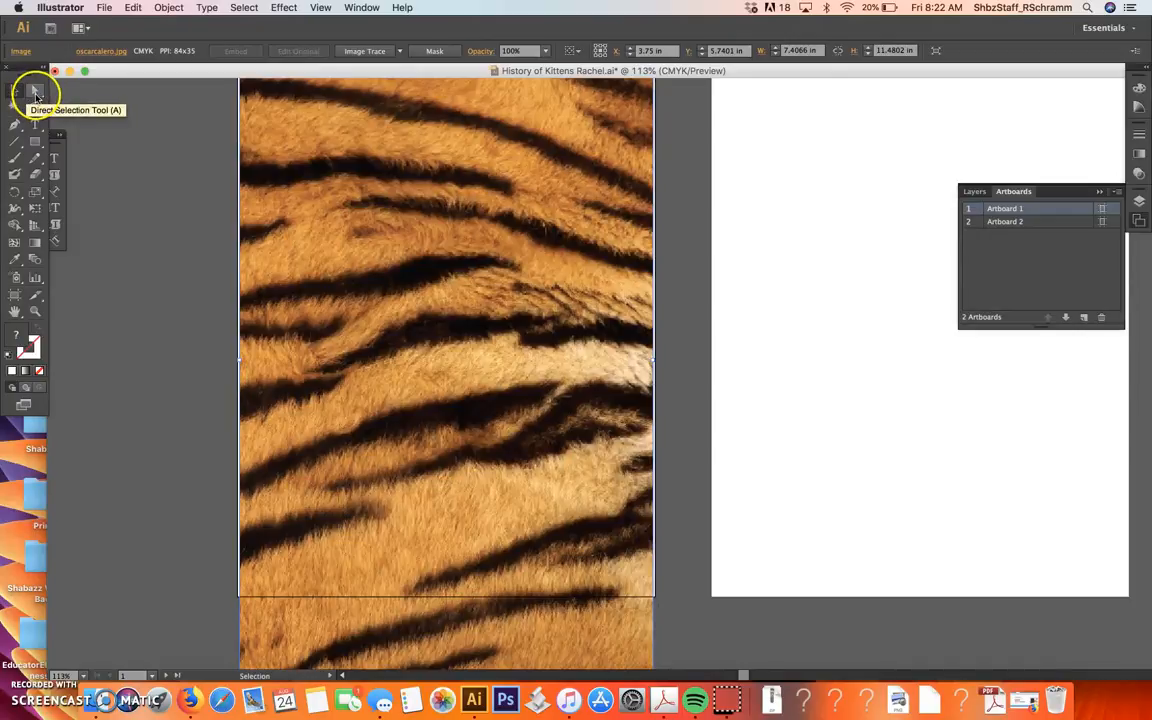
Stretch the tiger-fur image to cover the first artboard, about 7.51 in wide and 9.98 in high.
{"action": "scroll", "coordinate": [435, 540], "scroll_direction": "down", "scroll_amount": 5}
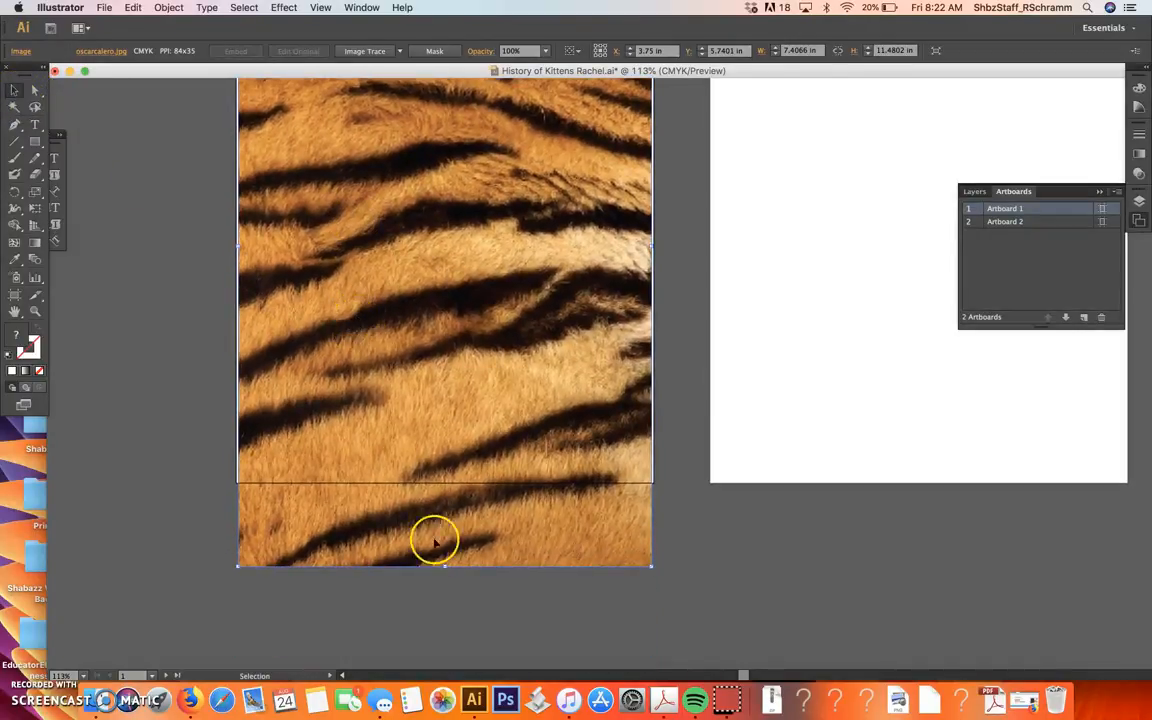
{"action": "left_click_drag", "start_coordinate": [443, 565], "coordinate": [443, 482]}
{"action": "scroll", "coordinate": [445, 470], "scroll_direction": "up", "scroll_amount": 8}
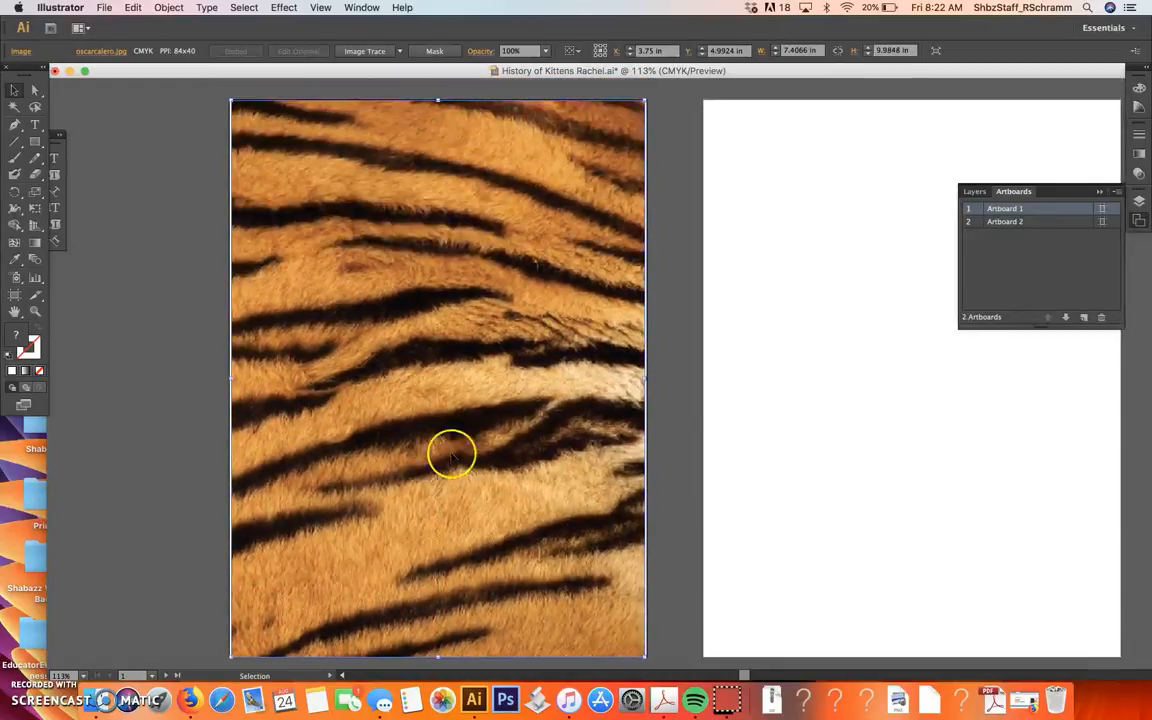
{"action": "left_click_drag", "start_coordinate": [645, 382], "coordinate": [649, 382]}
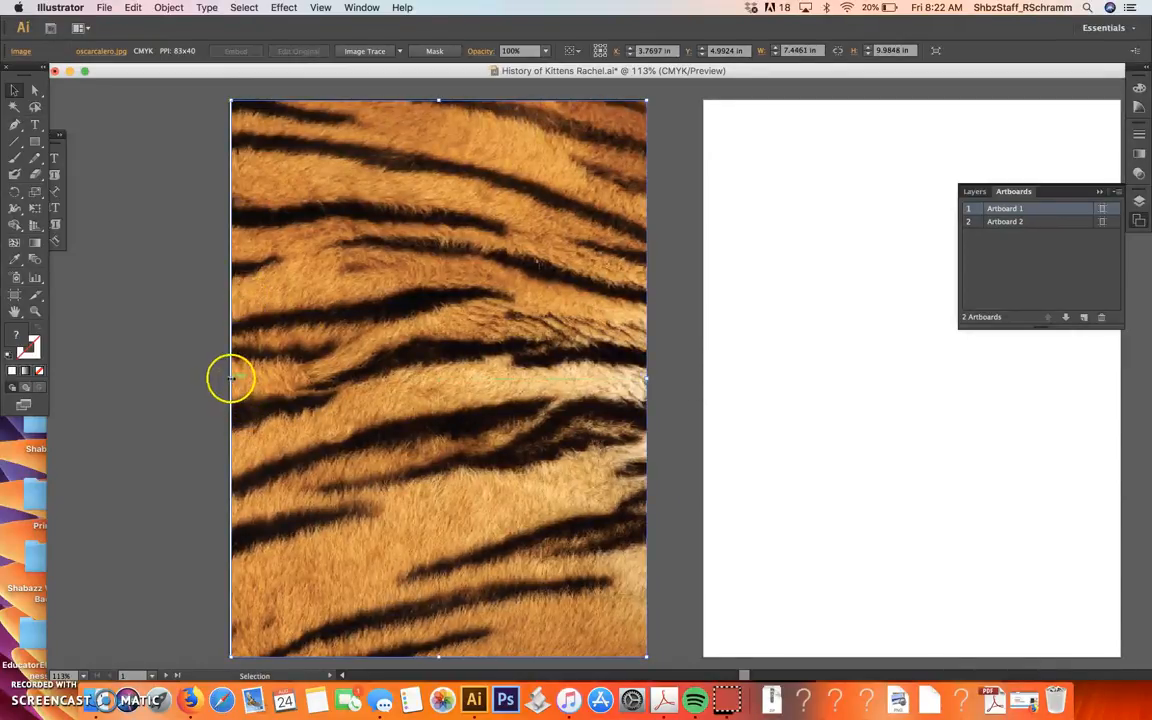
{"action": "left_click_drag", "start_coordinate": [231, 379], "coordinate": [228, 380]}
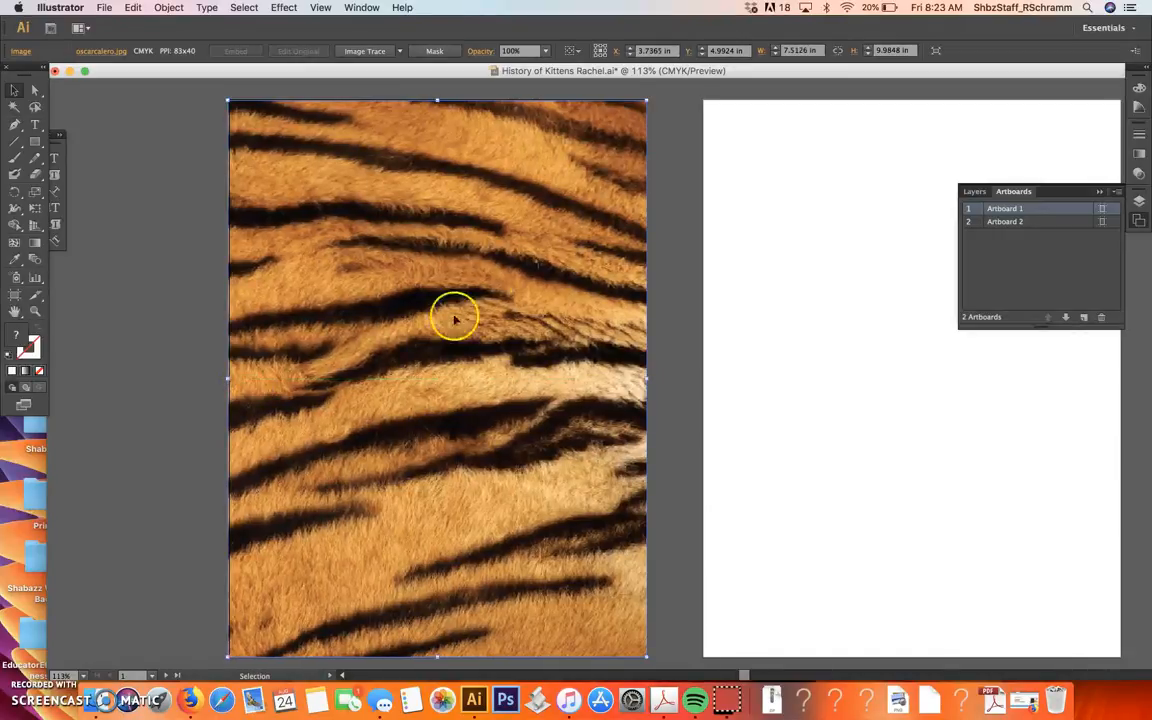
Copy the fitted tiger-fur image and paste a duplicate near the second artboard.
{"action": "scroll", "coordinate": [540, 283], "scroll_direction": "right", "scroll_amount": 5}
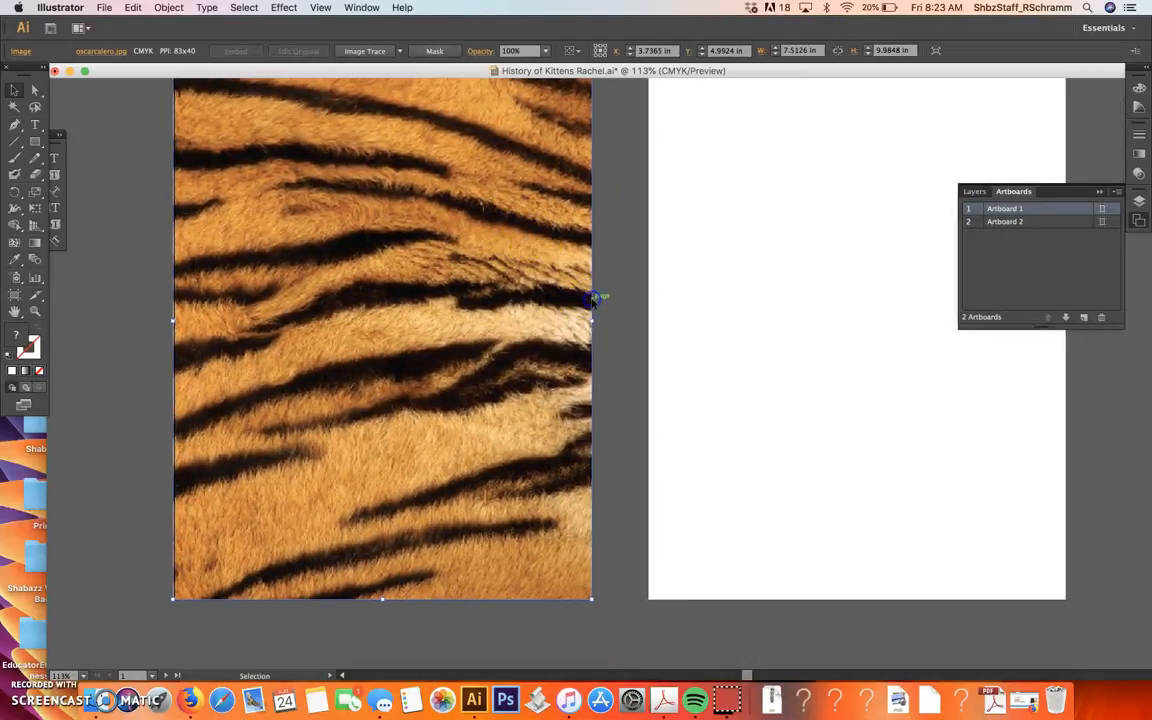
{"action": "left_click", "coordinate": [705, 226]}
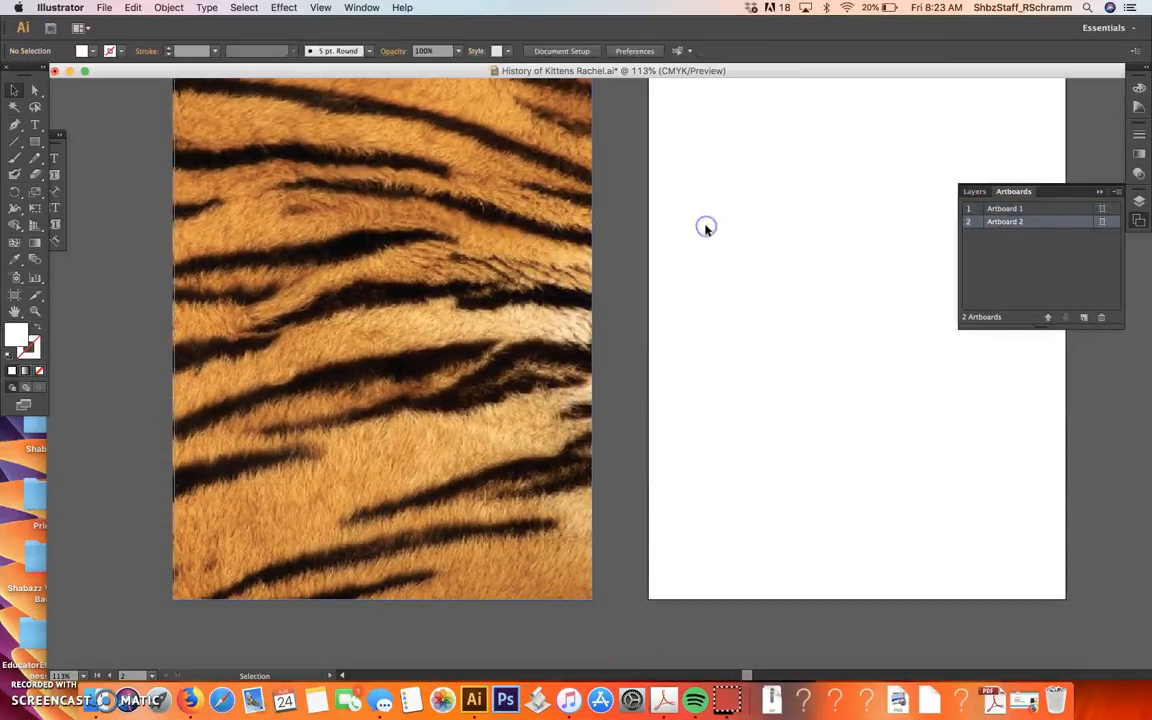
{"action": "left_click", "coordinate": [380, 262]}
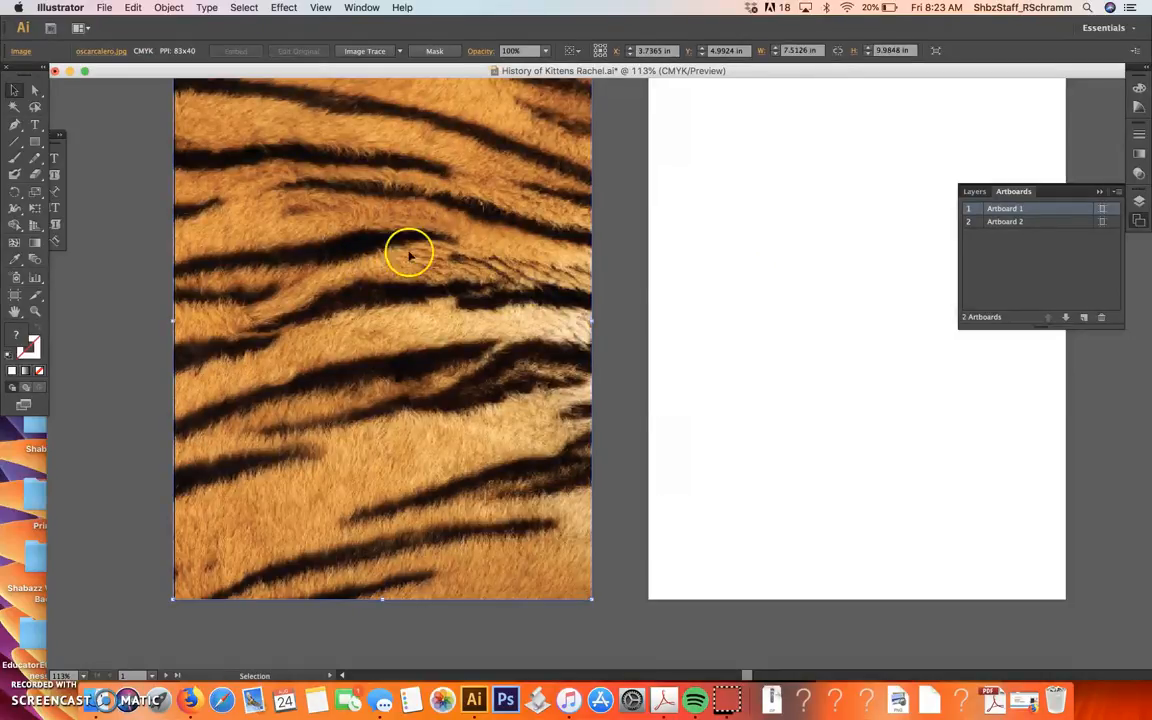
{"action": "left_click", "coordinate": [638, 274]}
{"action": "scroll", "coordinate": [638, 274], "scroll_direction": "right", "scroll_amount": 8}
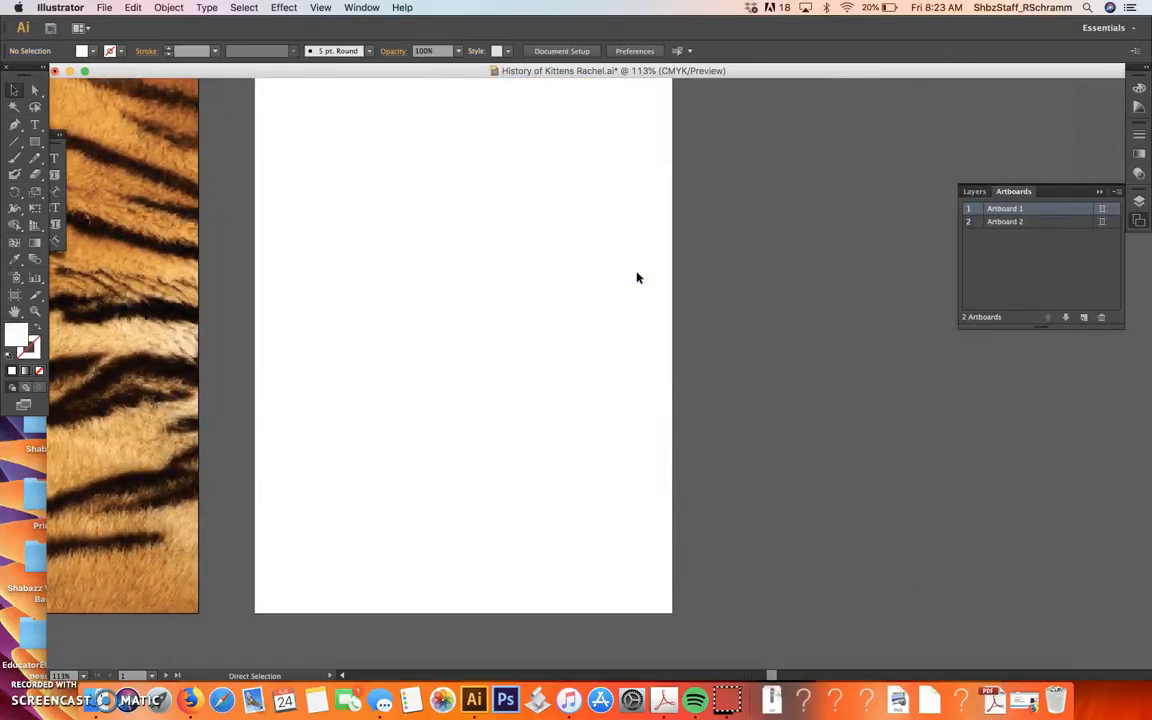
{"action": "key", "text": "super+v"}
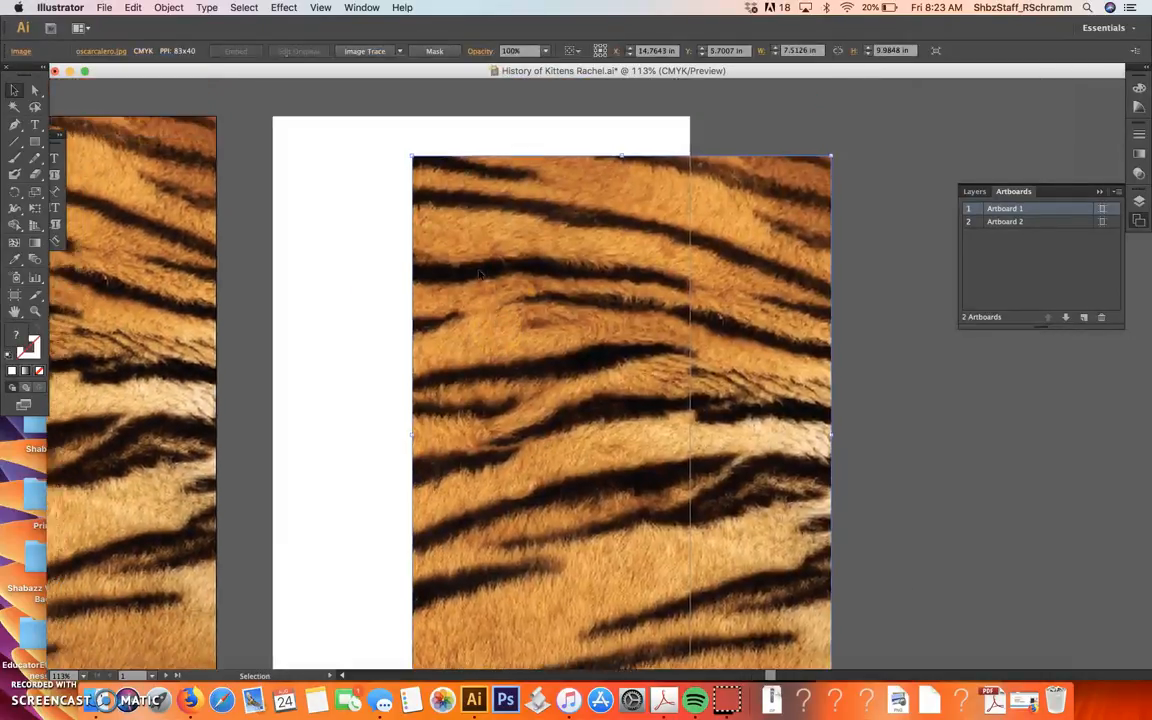
Move the pasted tiger-fur image so it exactly covers the second artboard, and deselect it.
{"action": "scroll", "coordinate": [550, 270], "scroll_direction": "left", "scroll_amount": 5}
{"action": "left_click_drag", "start_coordinate": [625, 265], "coordinate": [483, 222]}
{"action": "scroll", "coordinate": [483, 222], "scroll_direction": "left", "scroll_amount": 5}
{"action": "scroll", "coordinate": [483, 222], "scroll_direction": "down", "scroll_amount": 2}
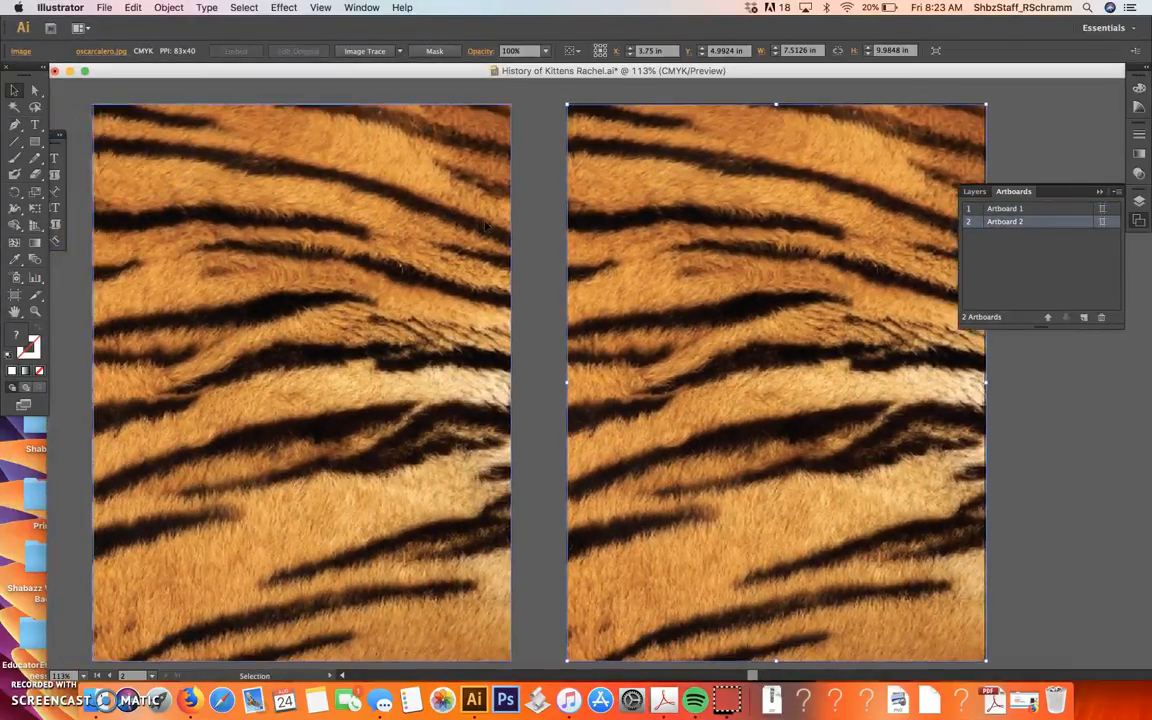
{"action": "scroll", "coordinate": [484, 224], "scroll_direction": "left", "scroll_amount": 3}
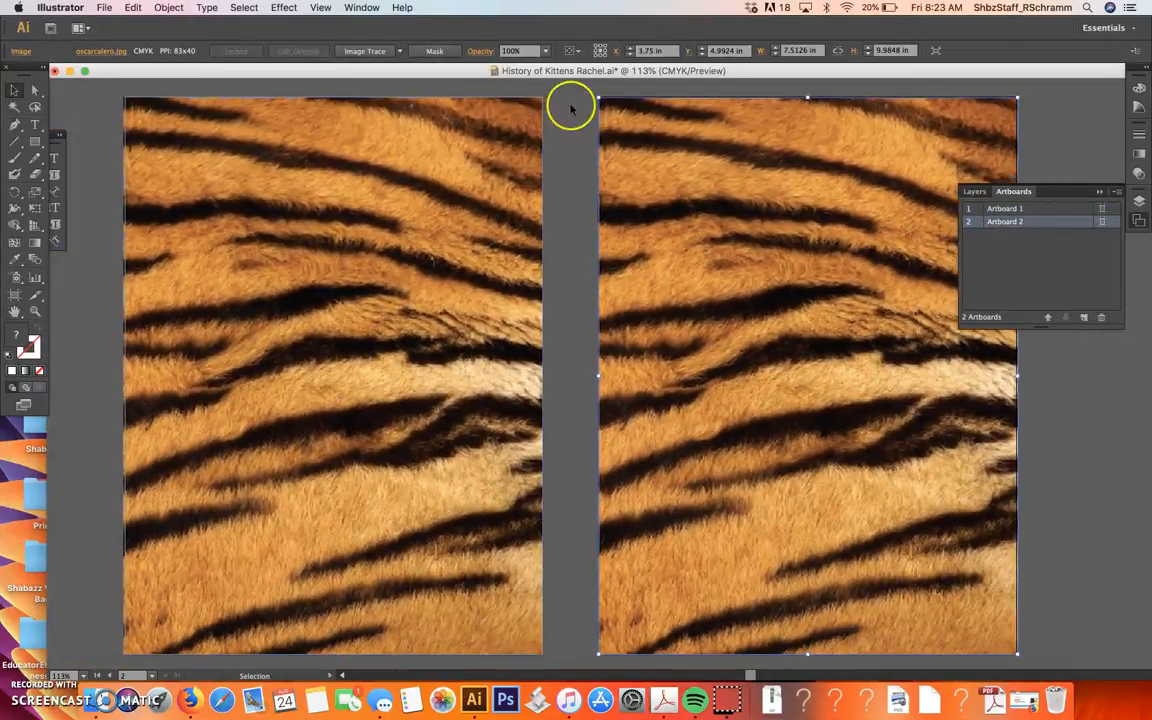
{"action": "left_click", "coordinate": [574, 185]}
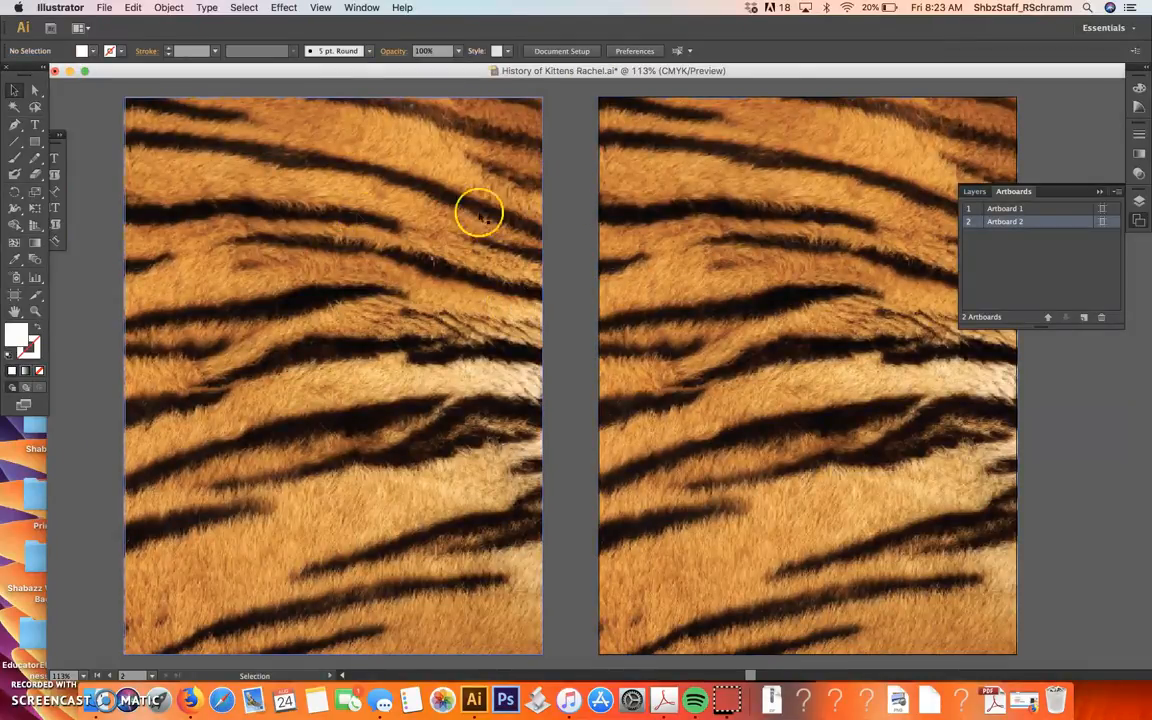
Lock the tiger-fur image on the first artboard.
{"action": "scroll", "coordinate": [577, 272], "scroll_direction": "down", "scroll_amount": 1}
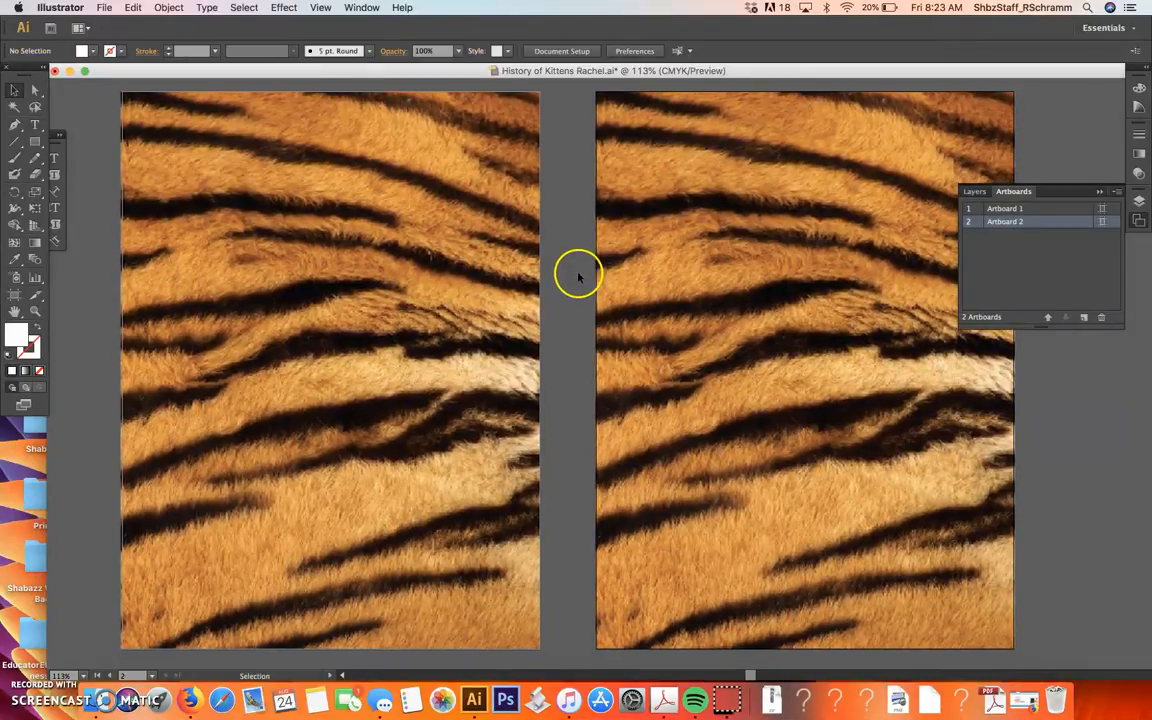
{"action": "left_click", "coordinate": [470, 255]}
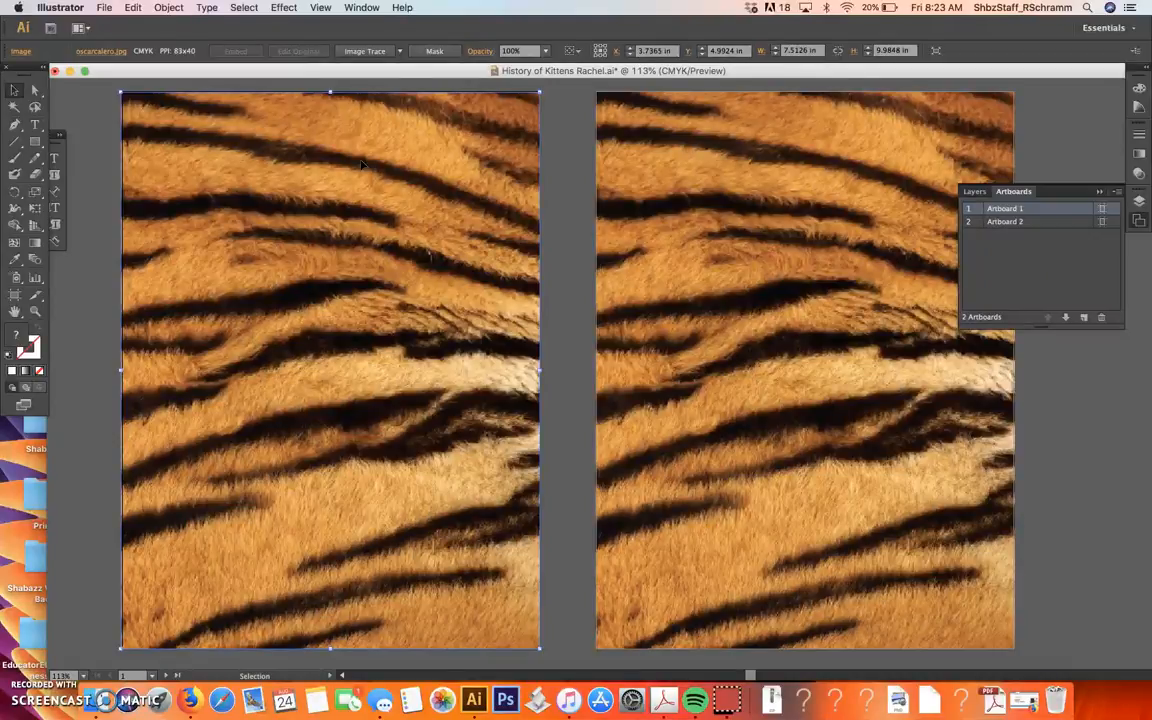
{"action": "left_click", "coordinate": [277, 123]}
{"action": "left_click", "coordinate": [168, 7]}
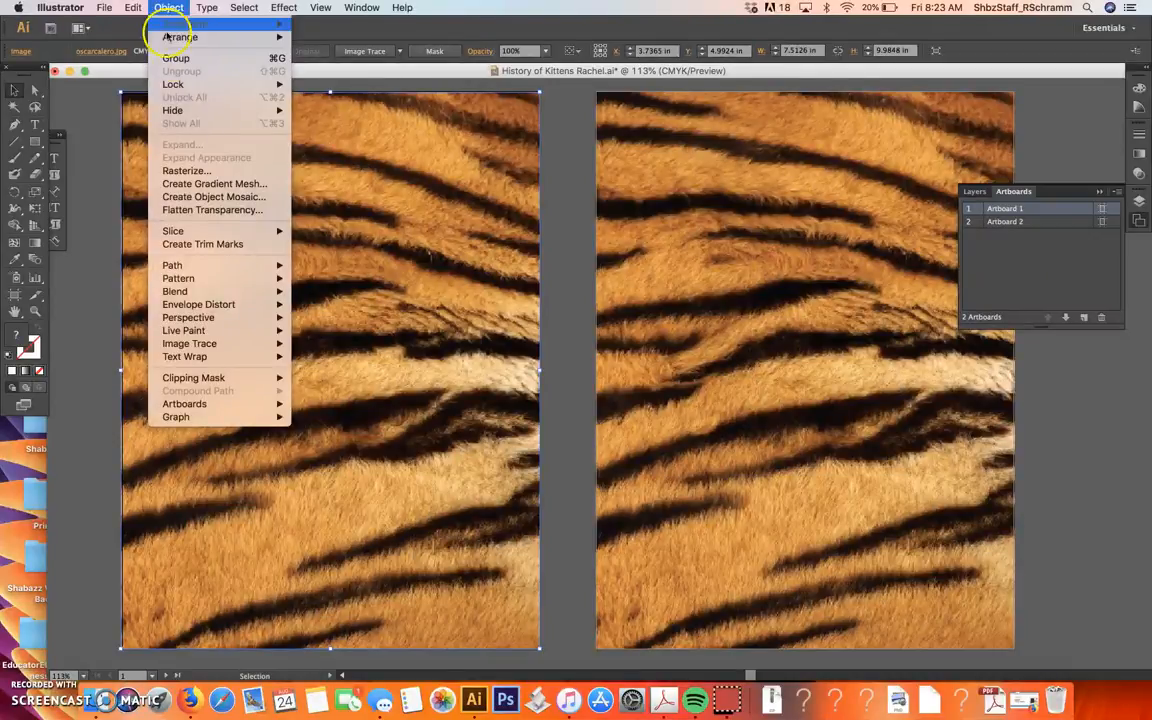
{"action": "mouse_move", "coordinate": [200, 84]}
{"action": "left_click", "coordinate": [326, 84]}
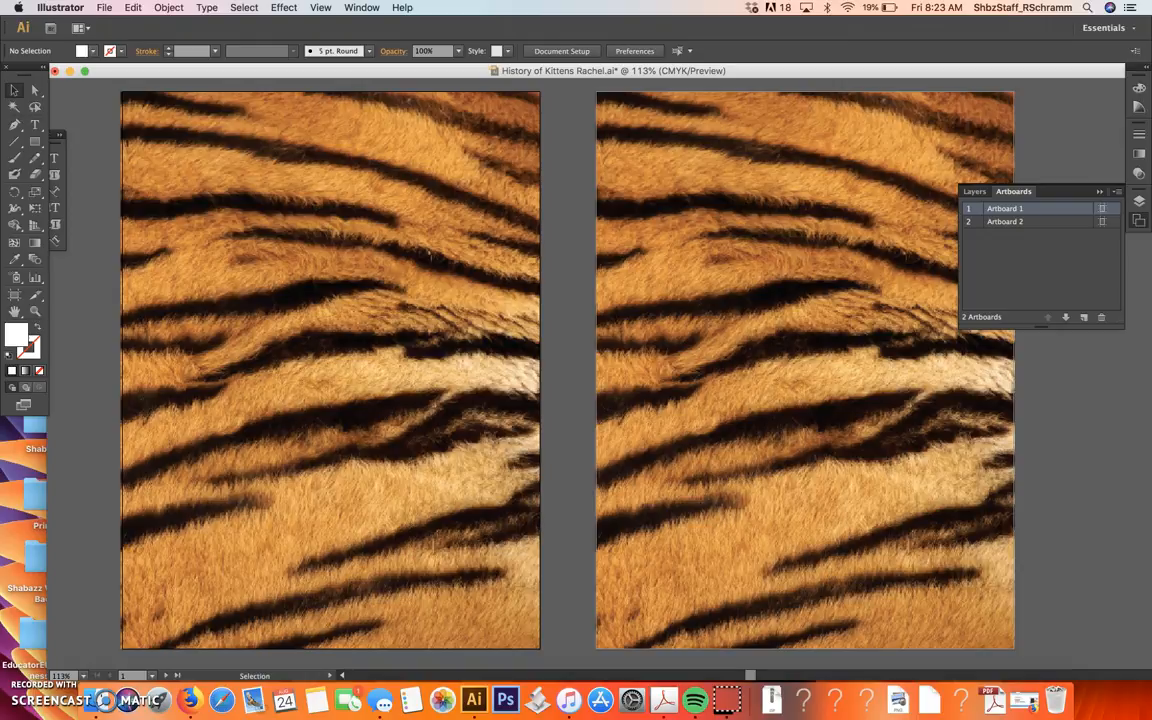
Unlock all locked artwork and clear the selection.
{"action": "left_click", "coordinate": [168, 7]}
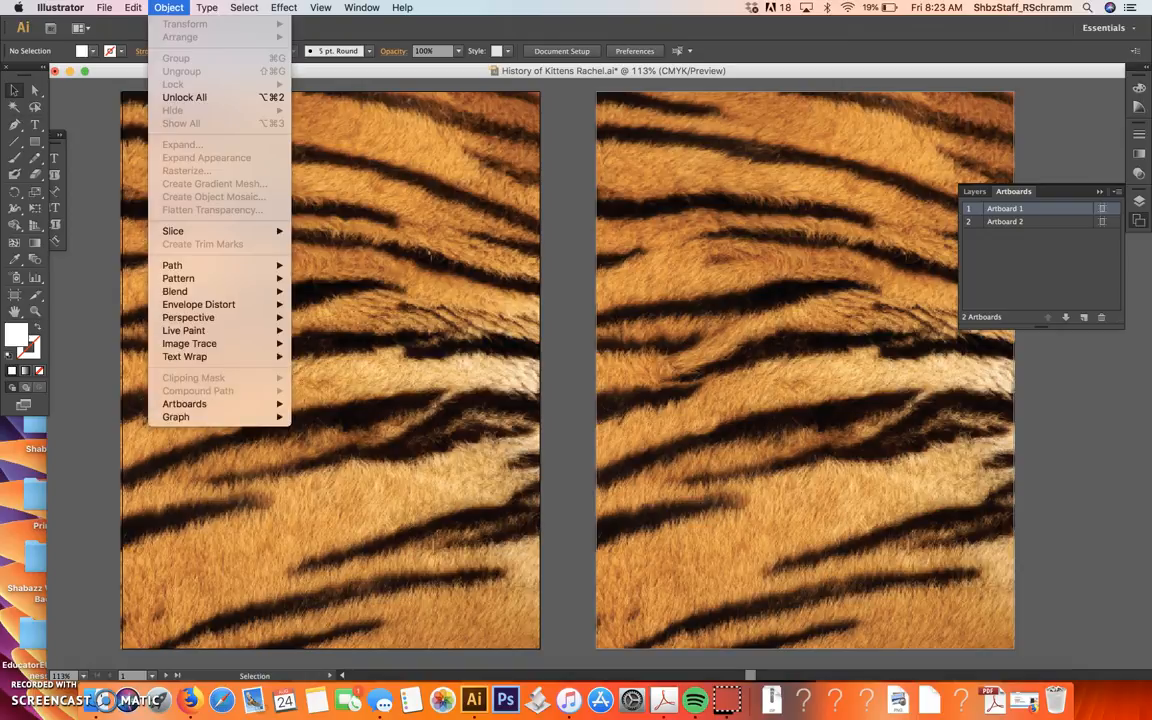
{"action": "left_click", "coordinate": [178, 97]}
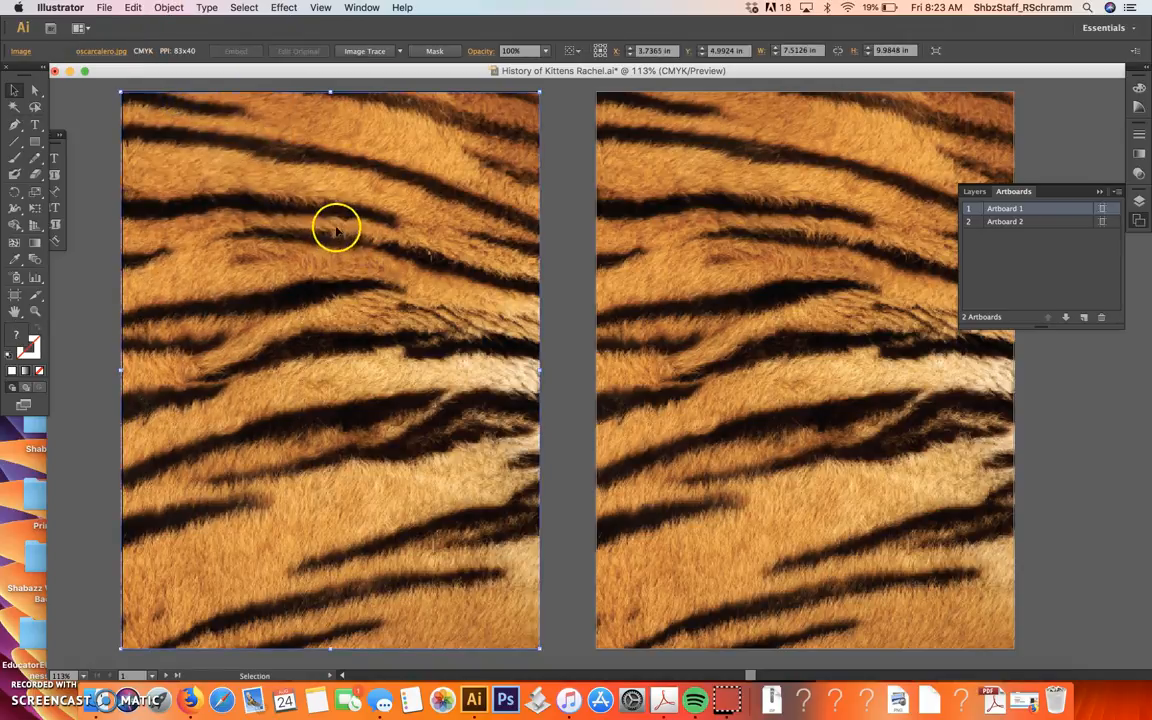
{"action": "left_click", "coordinate": [571, 224]}
{"action": "left_click", "coordinate": [645, 208]}
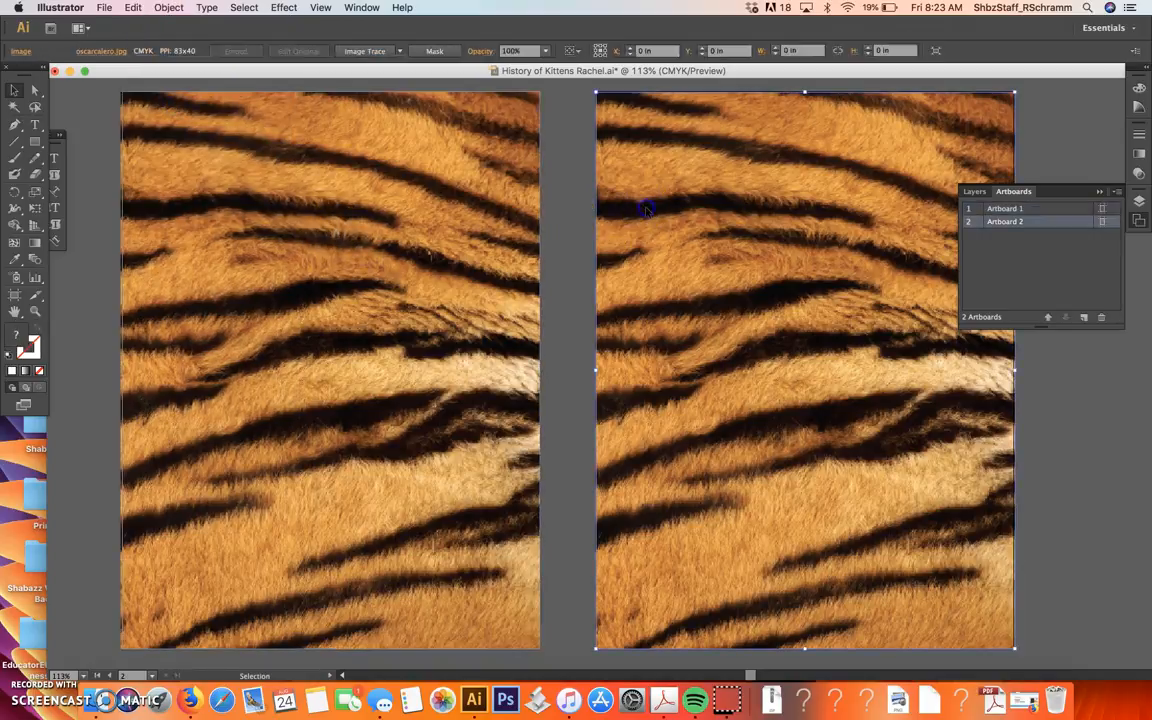
{"action": "left_click", "coordinate": [495, 226], "text": "shift"}
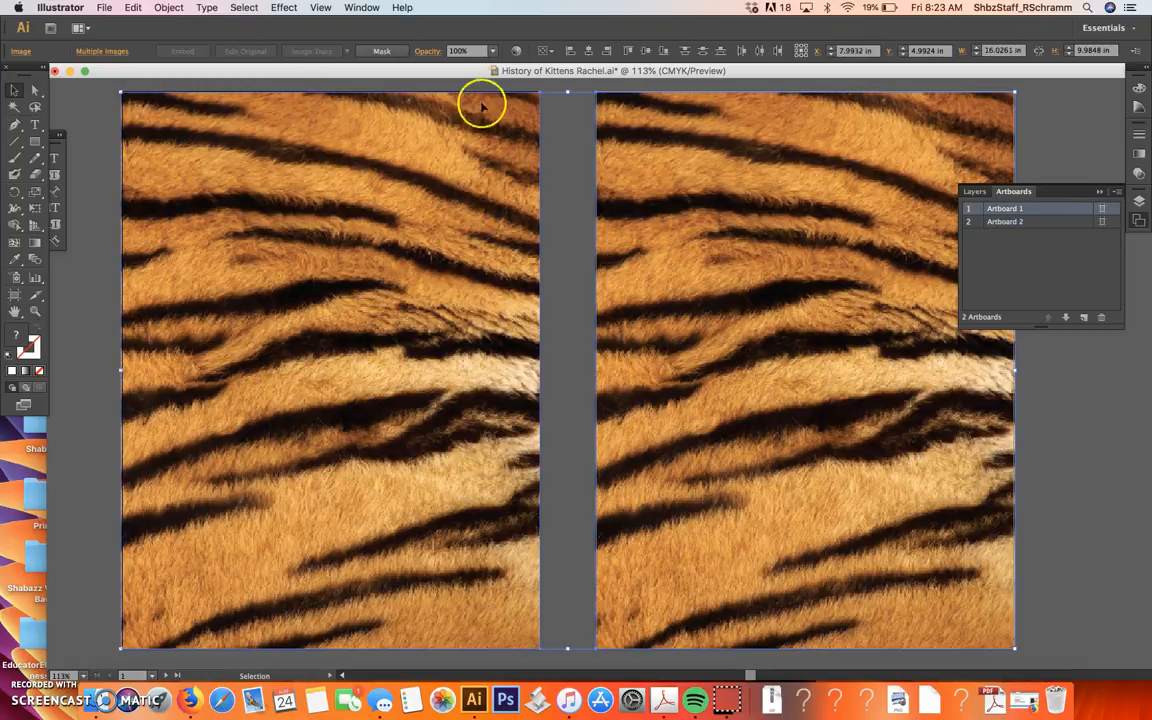
{"action": "left_click", "coordinate": [574, 148]}
Select the tiger-fur images on both artboards together, lock them, and test the lock on the second artboard's image.
{"action": "left_click", "coordinate": [626, 136]}
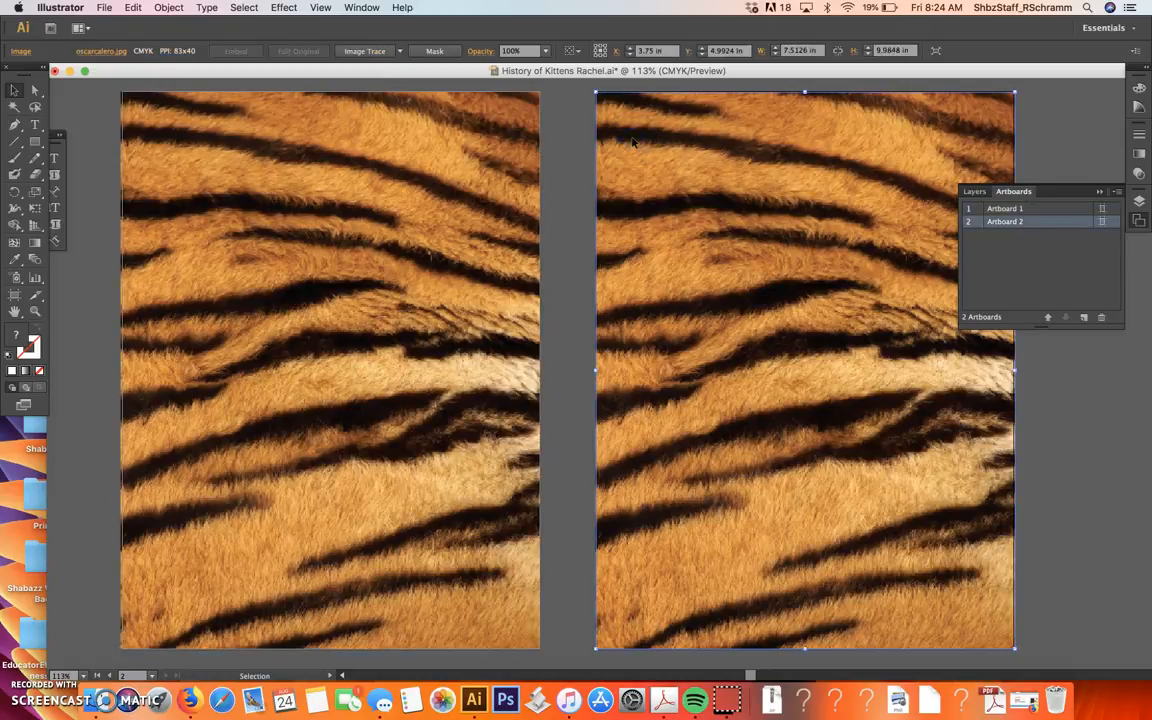
{"action": "left_click", "coordinate": [499, 140], "text": "shift"}
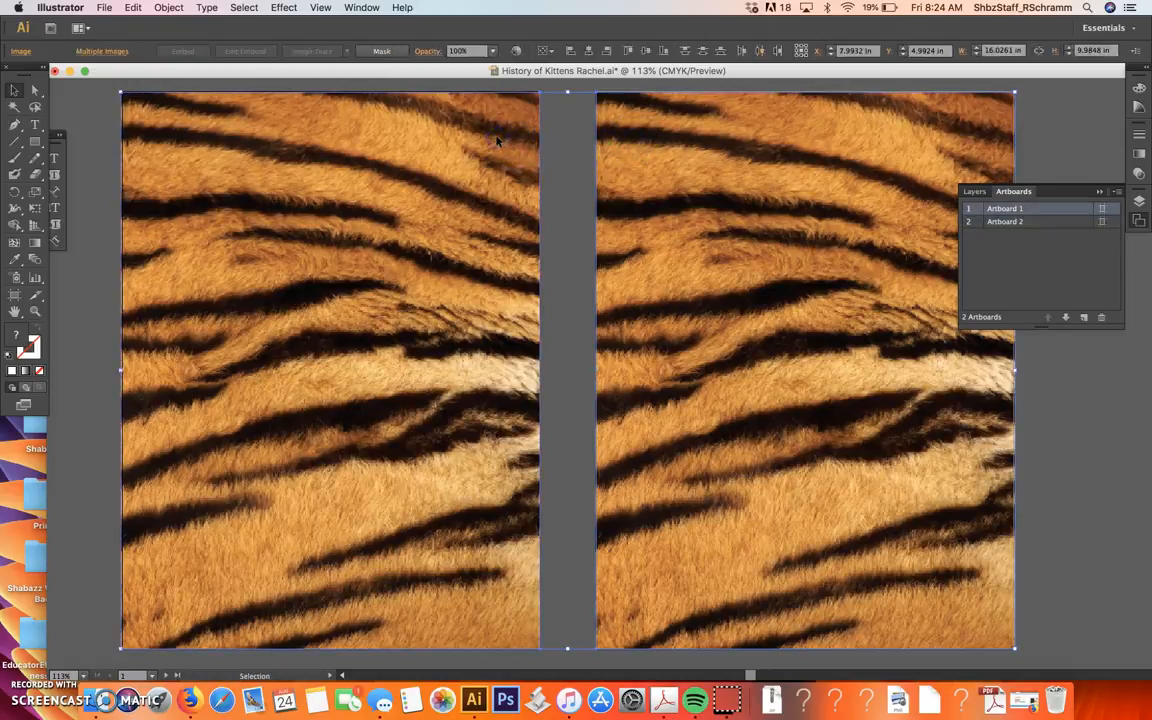
{"action": "left_click", "coordinate": [168, 7]}
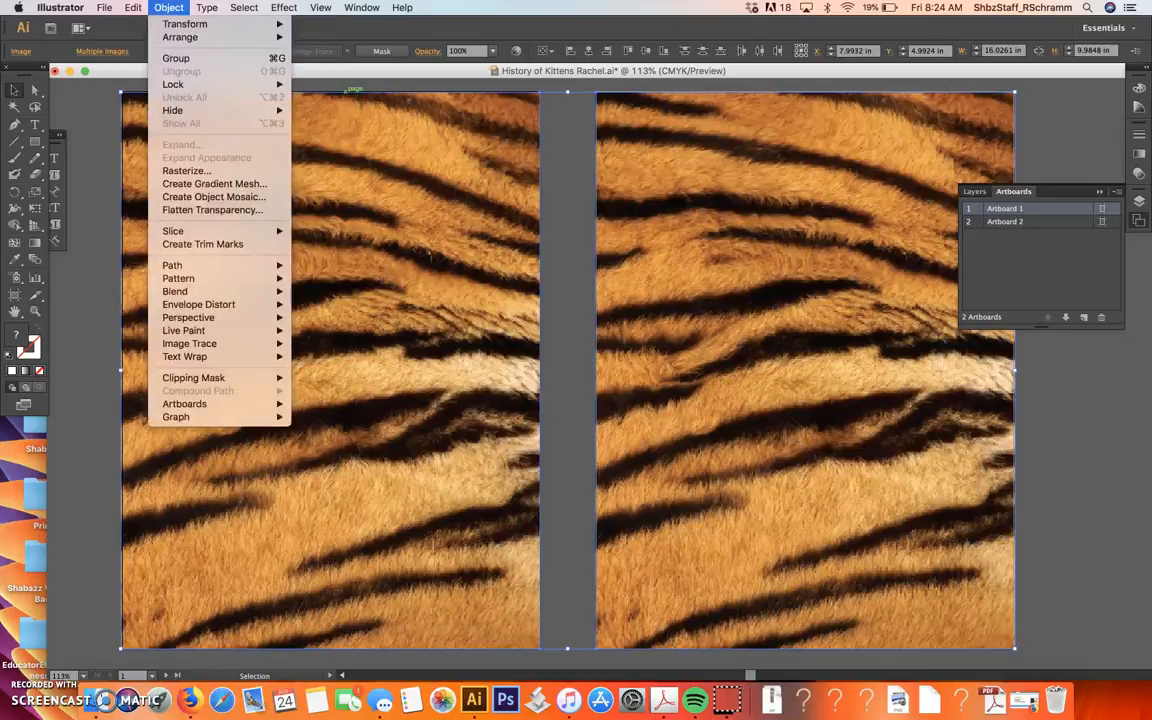
{"action": "mouse_move", "coordinate": [172, 84]}
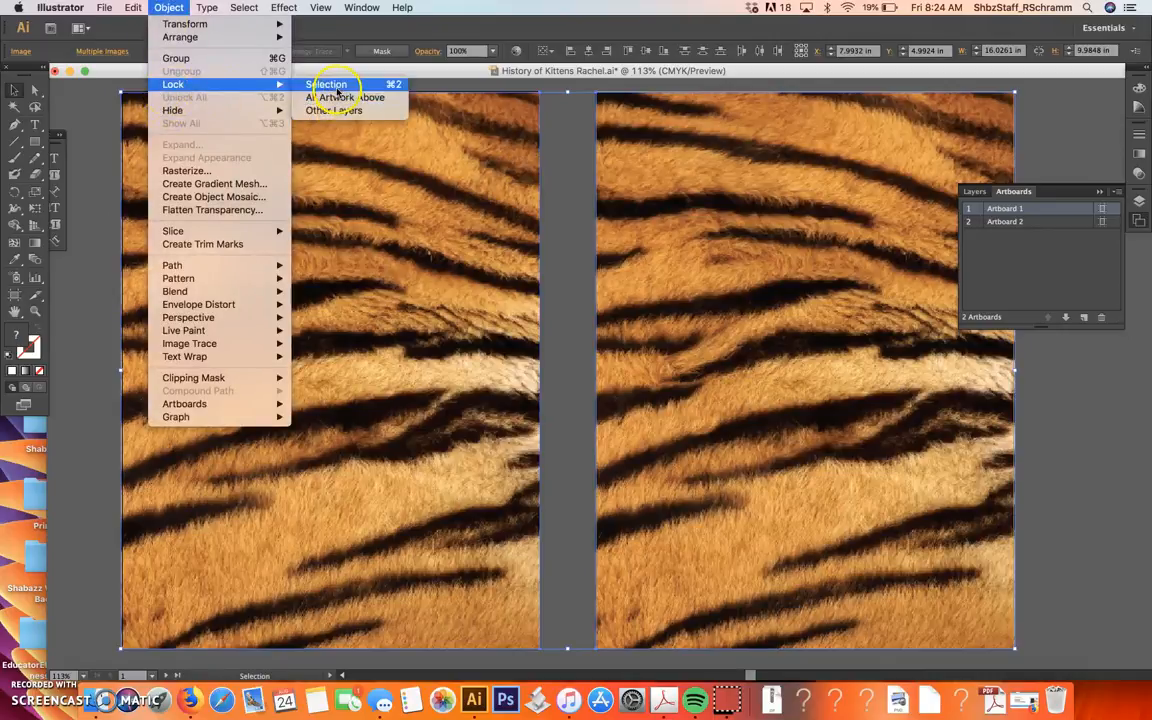
{"action": "left_click", "coordinate": [337, 88]}
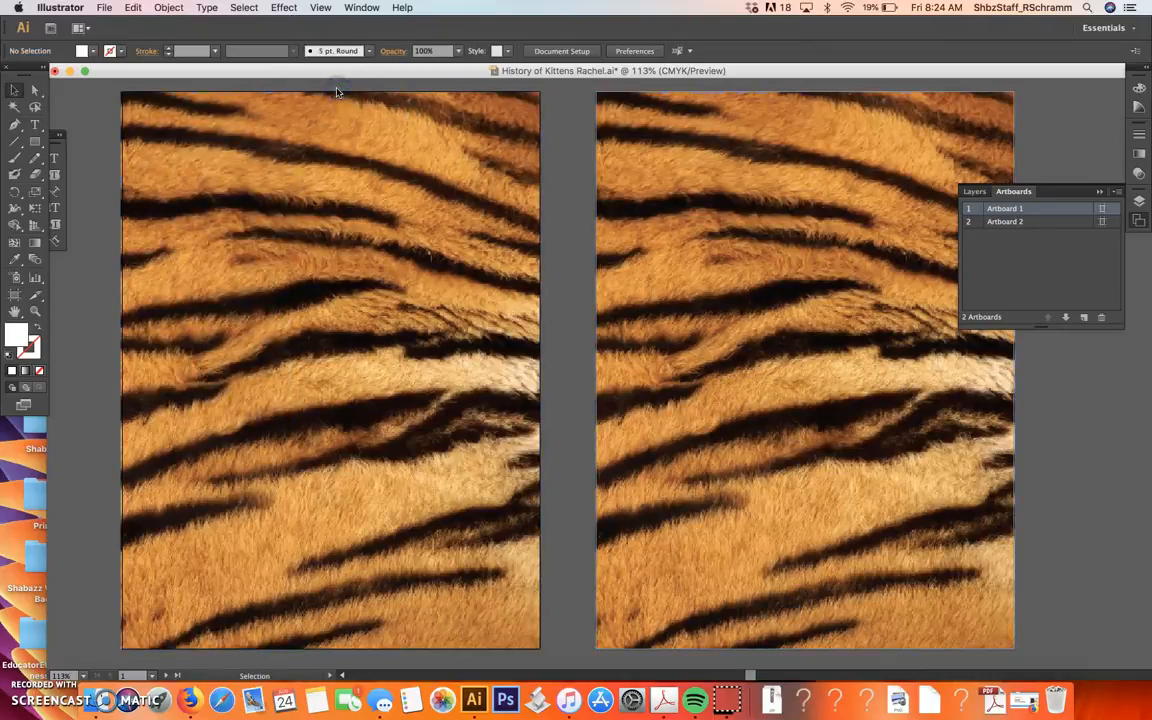
{"action": "left_click", "coordinate": [680, 157]}
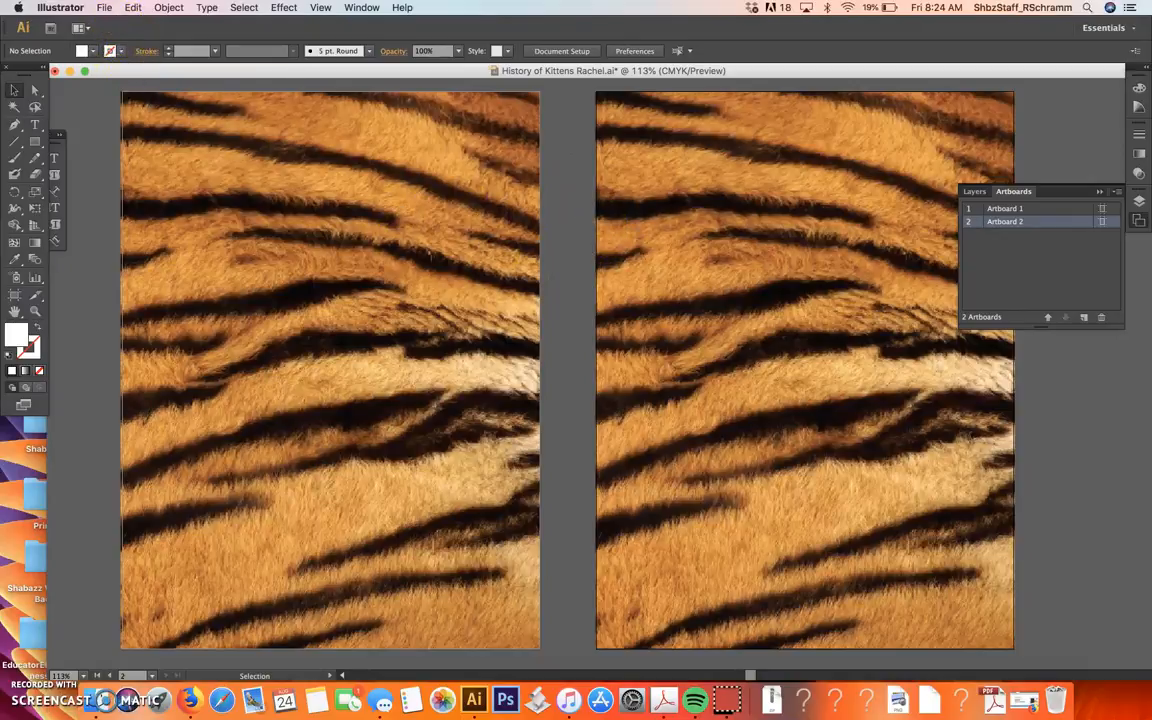
Save the History of Kittens document under its existing file name.
{"action": "left_click", "coordinate": [104, 7]}
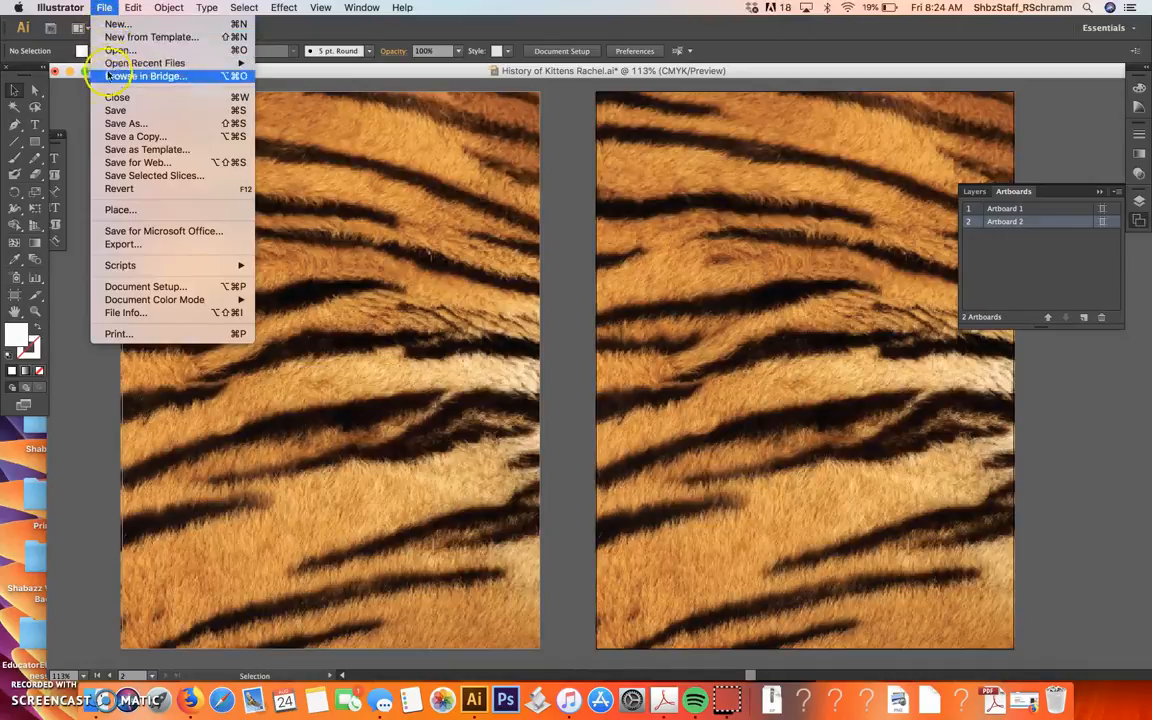
{"action": "left_click", "coordinate": [118, 112]}
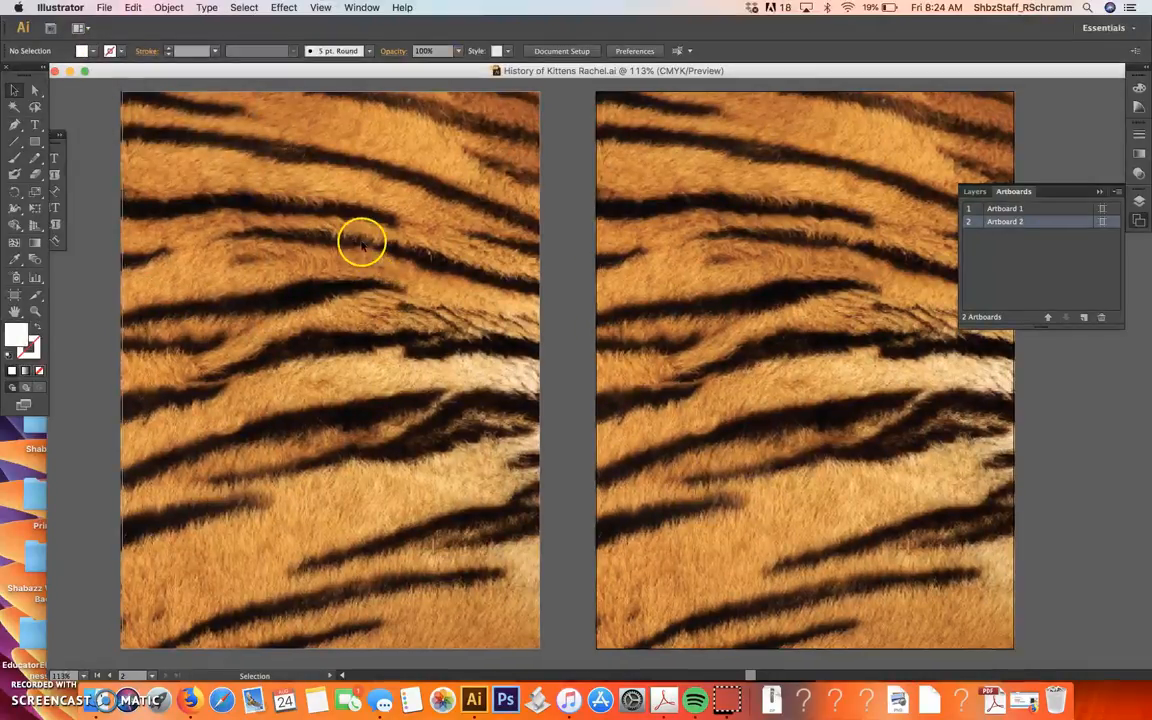
{"action": "scroll", "coordinate": [530, 296], "scroll_direction": "right", "scroll_amount": 1}
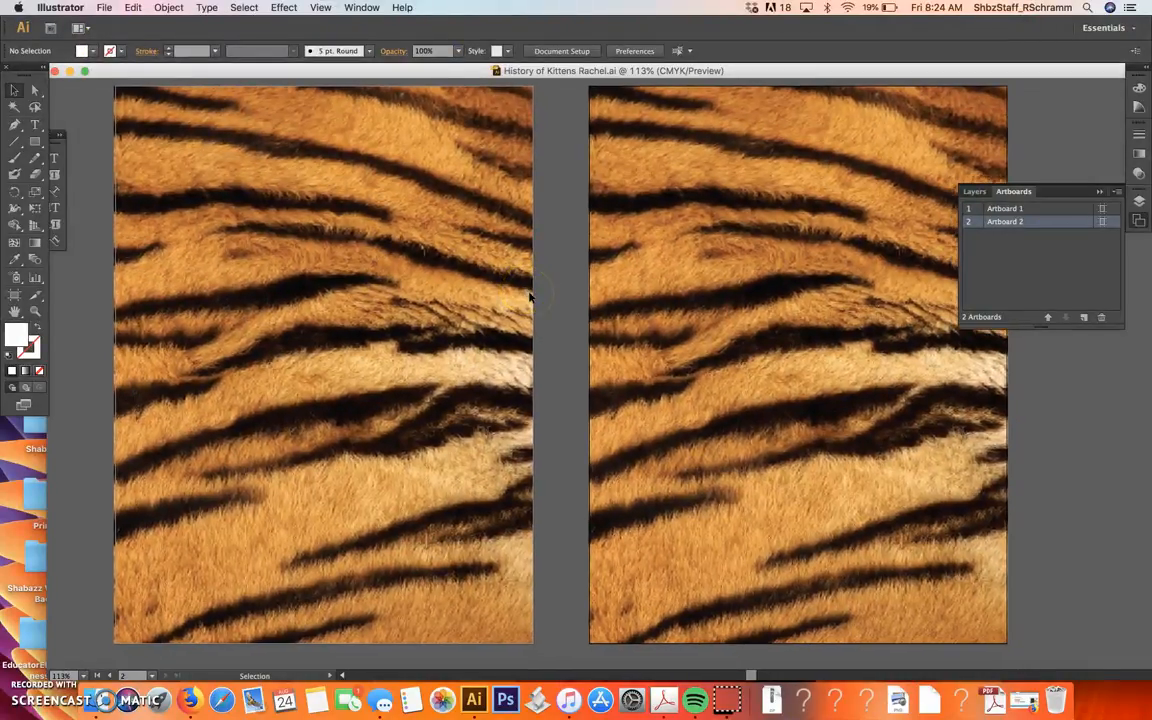